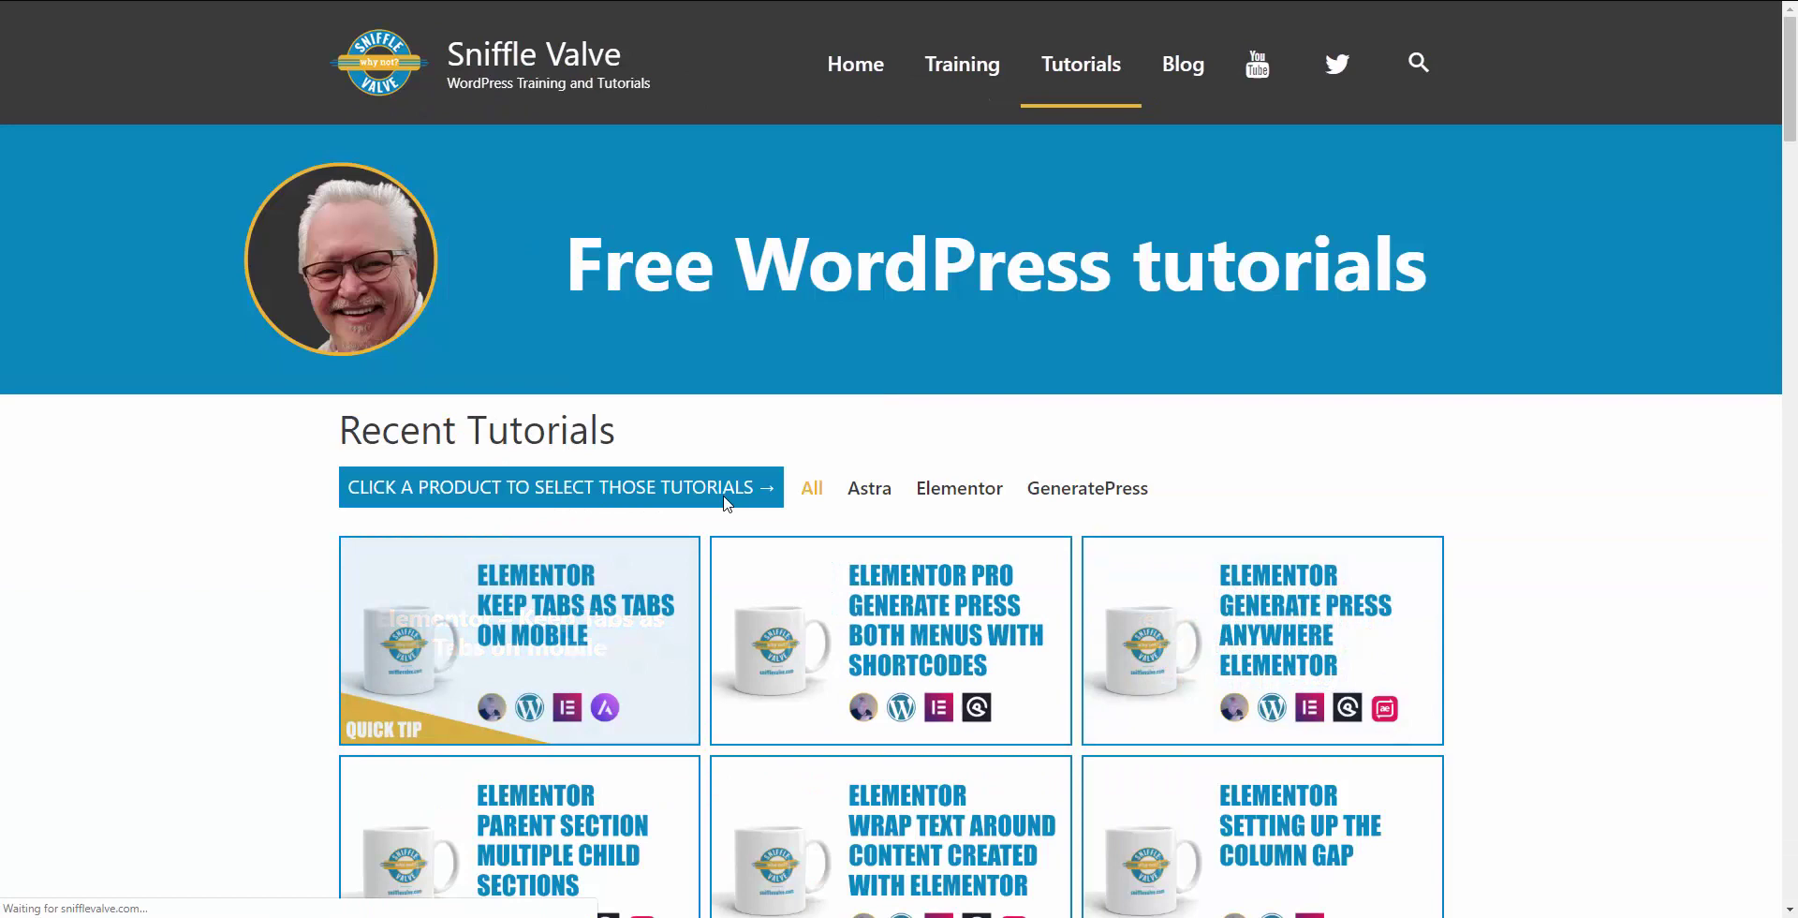
Step: Try the Astra, Elementor, GeneratePress and All filters on the Sniffle Valve tutorials grid
click(881, 494)
click(955, 495)
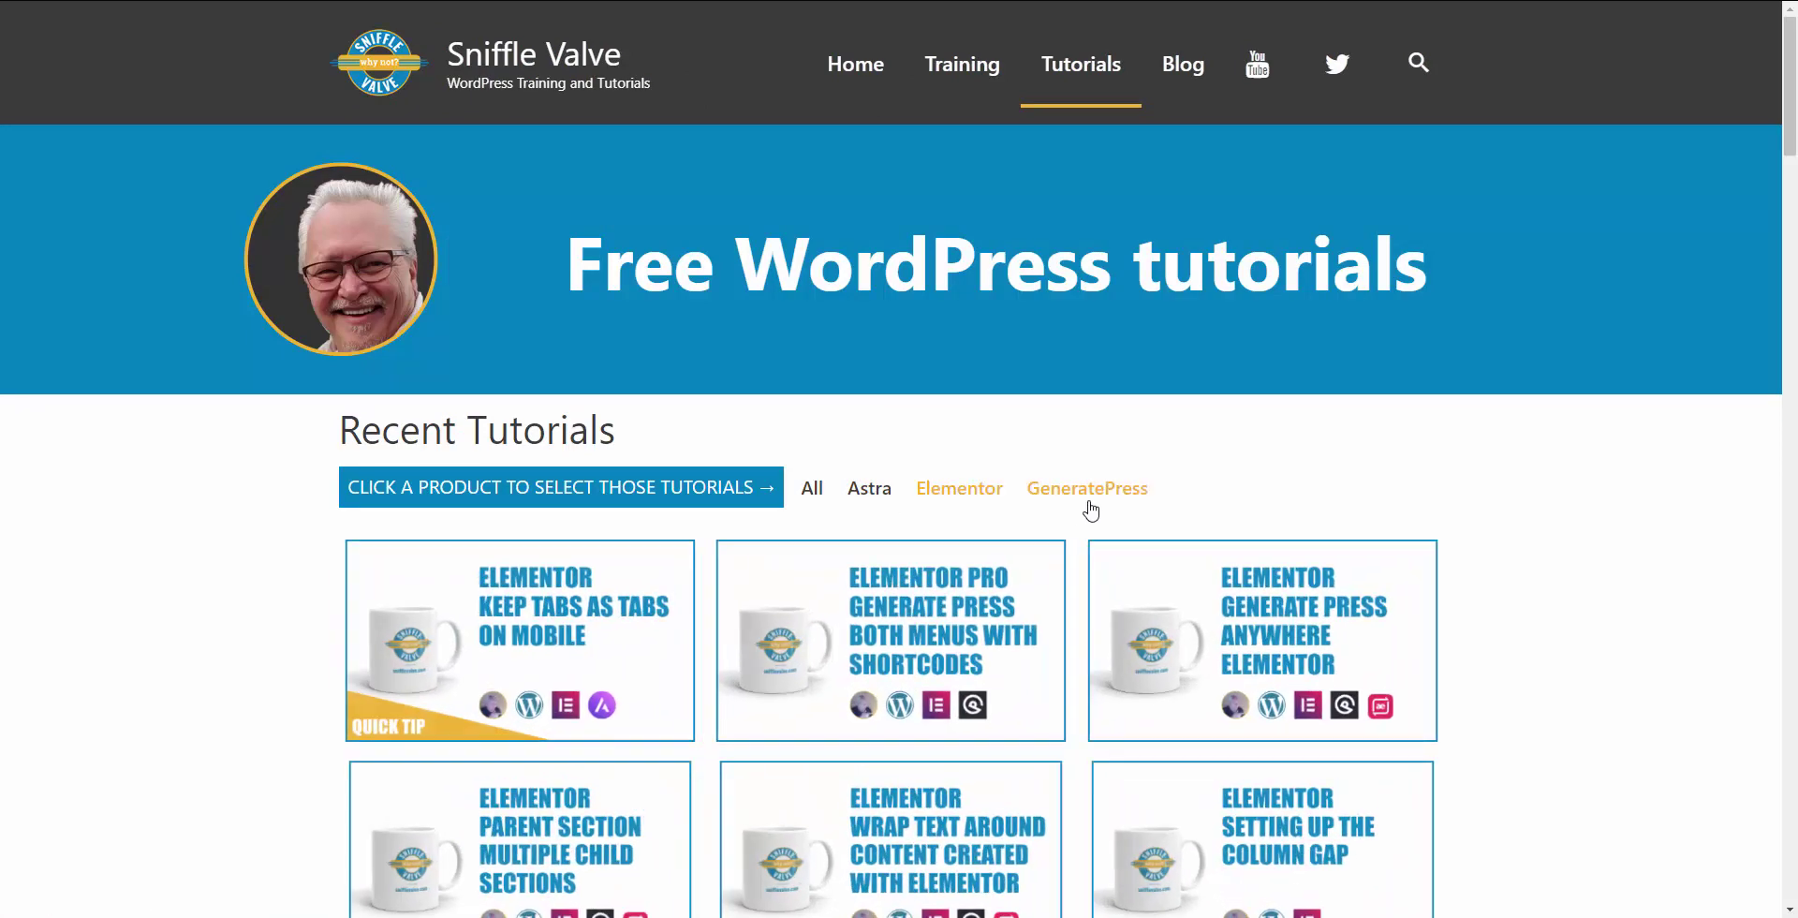
click(1091, 495)
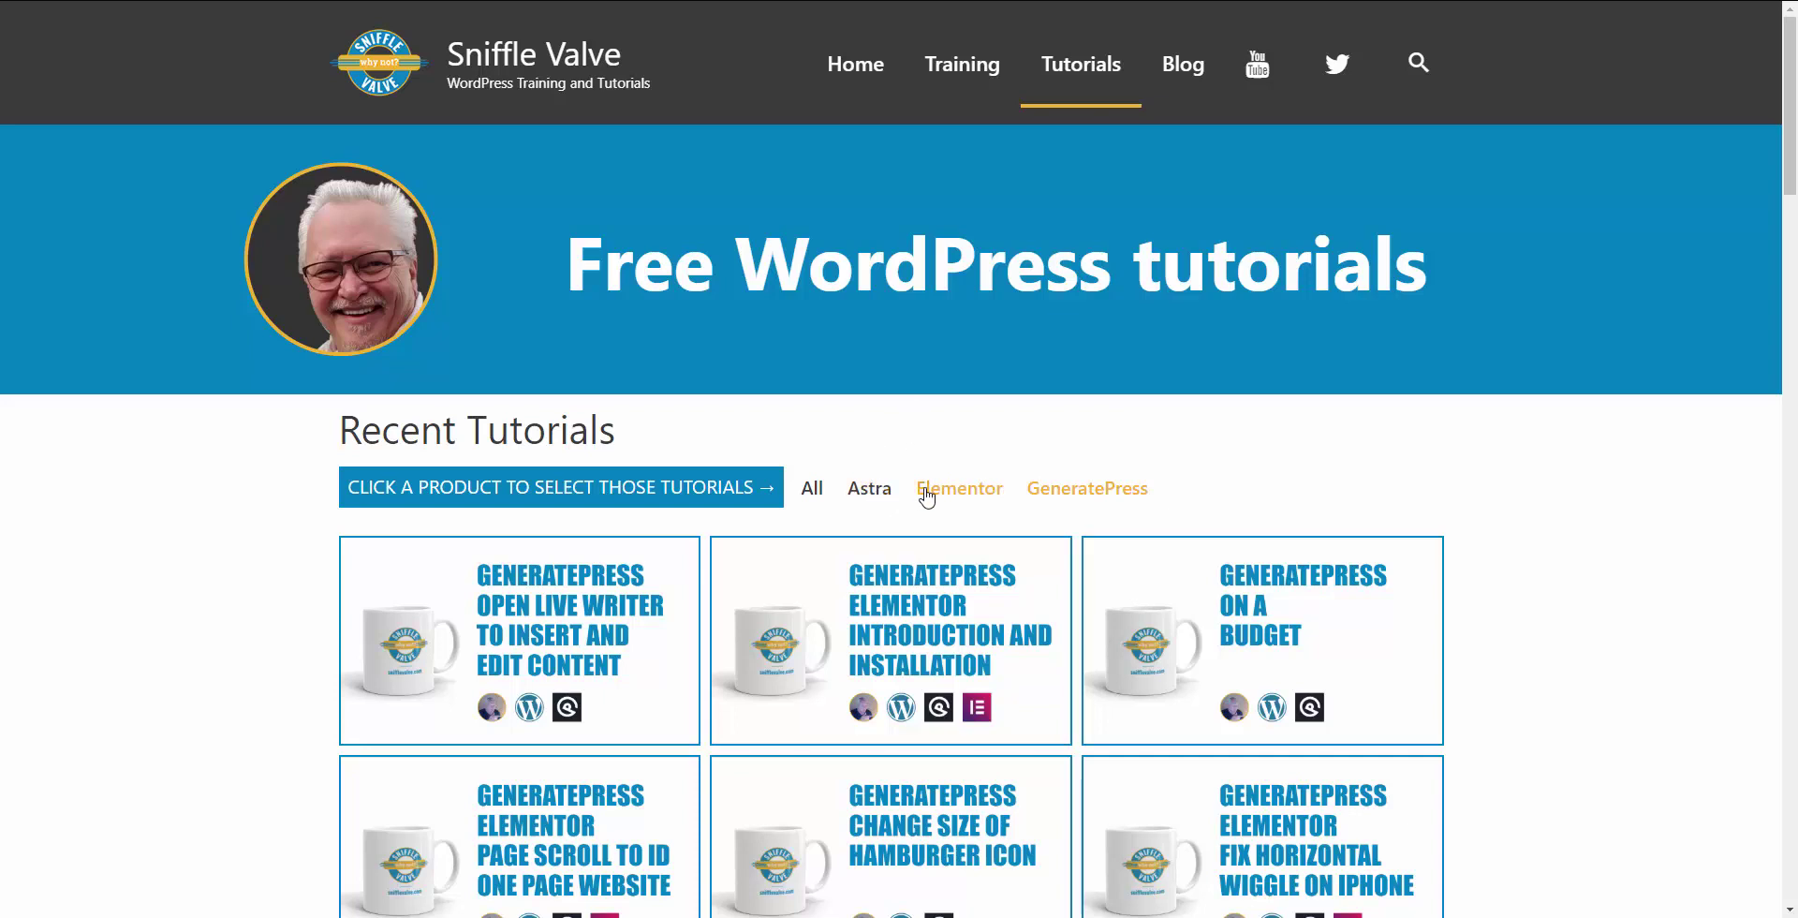
click(819, 487)
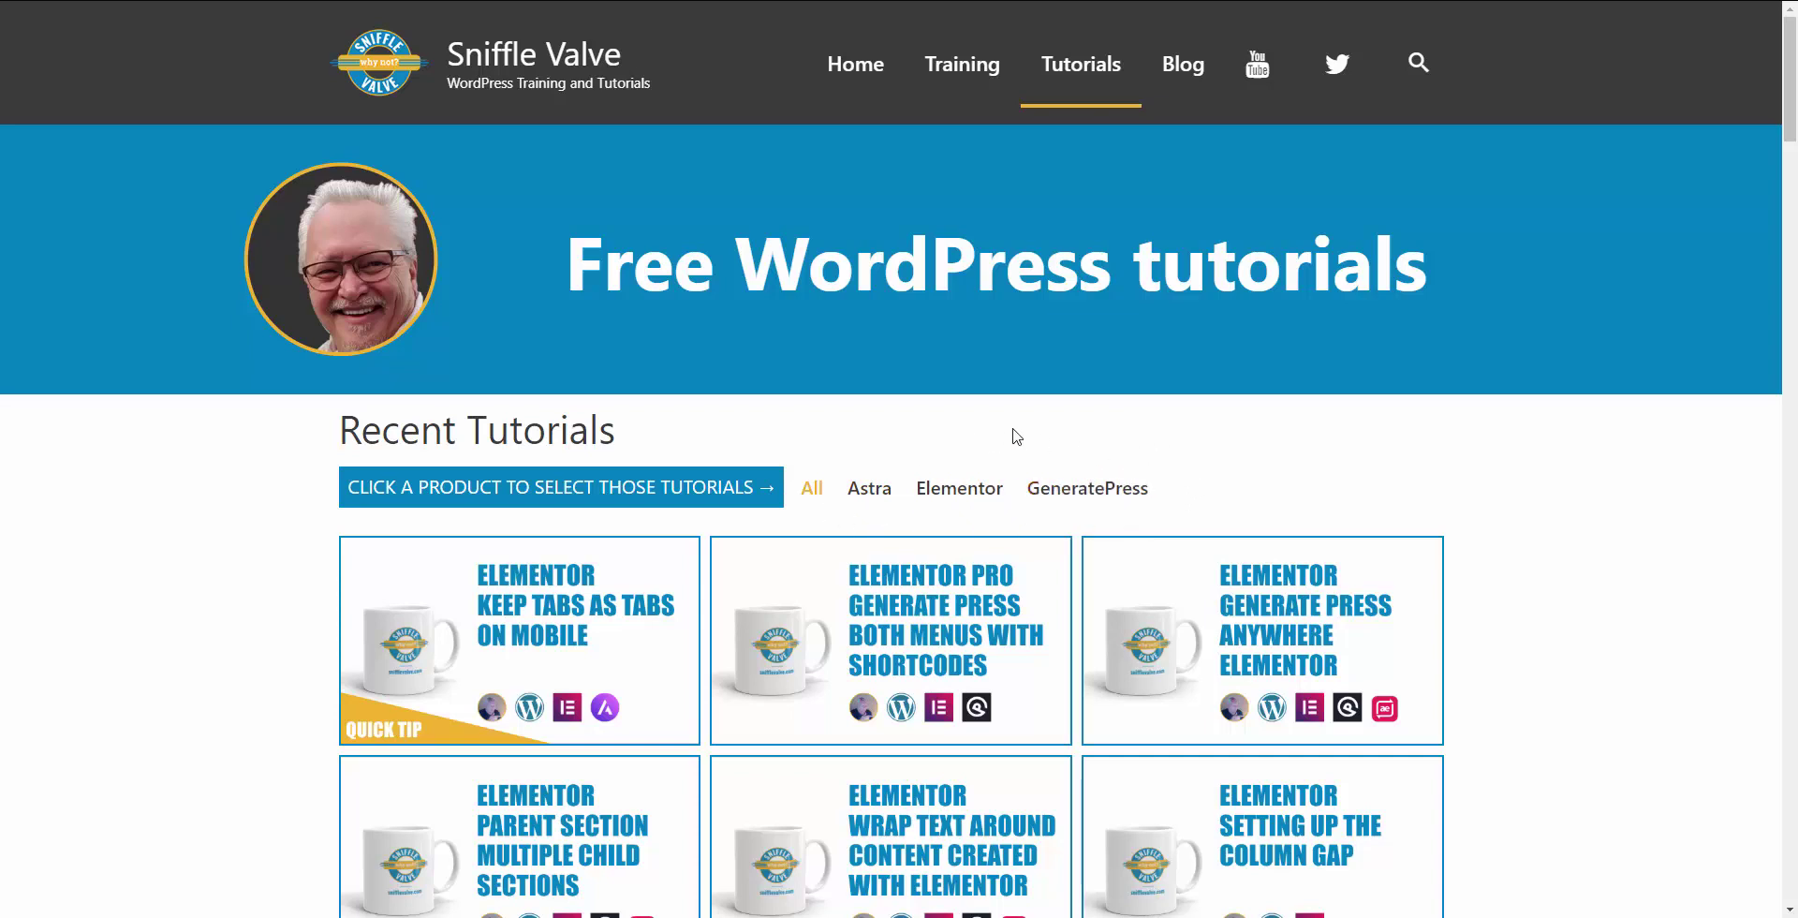
click(952, 496)
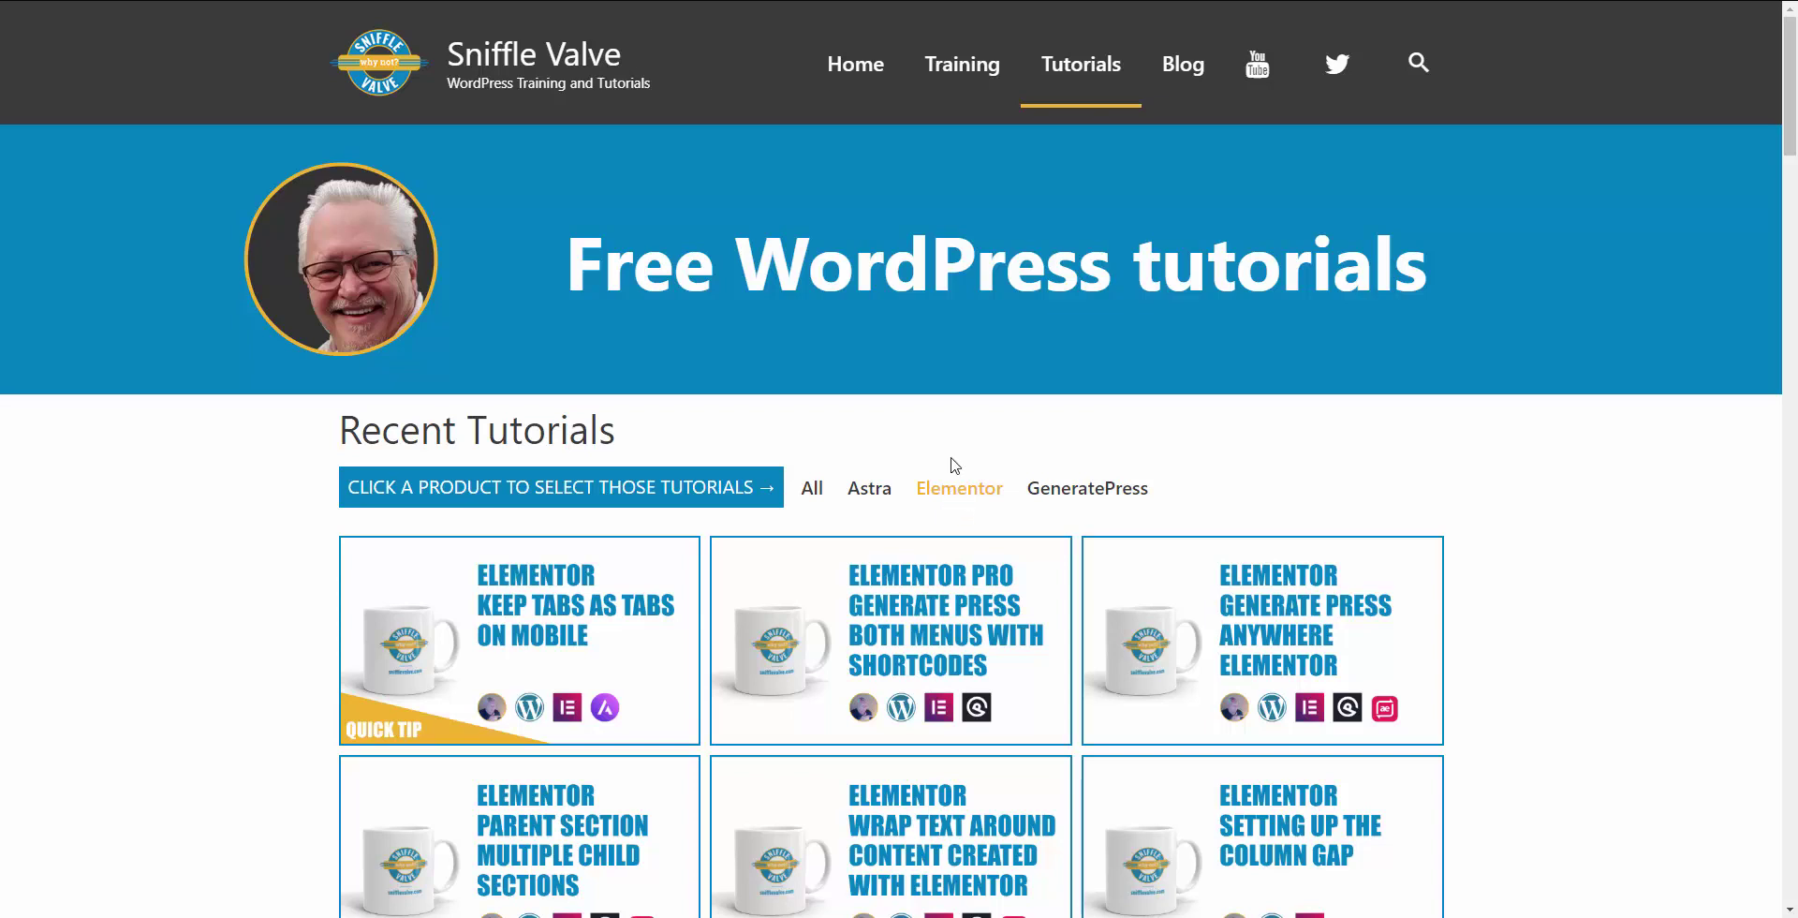
click(1126, 504)
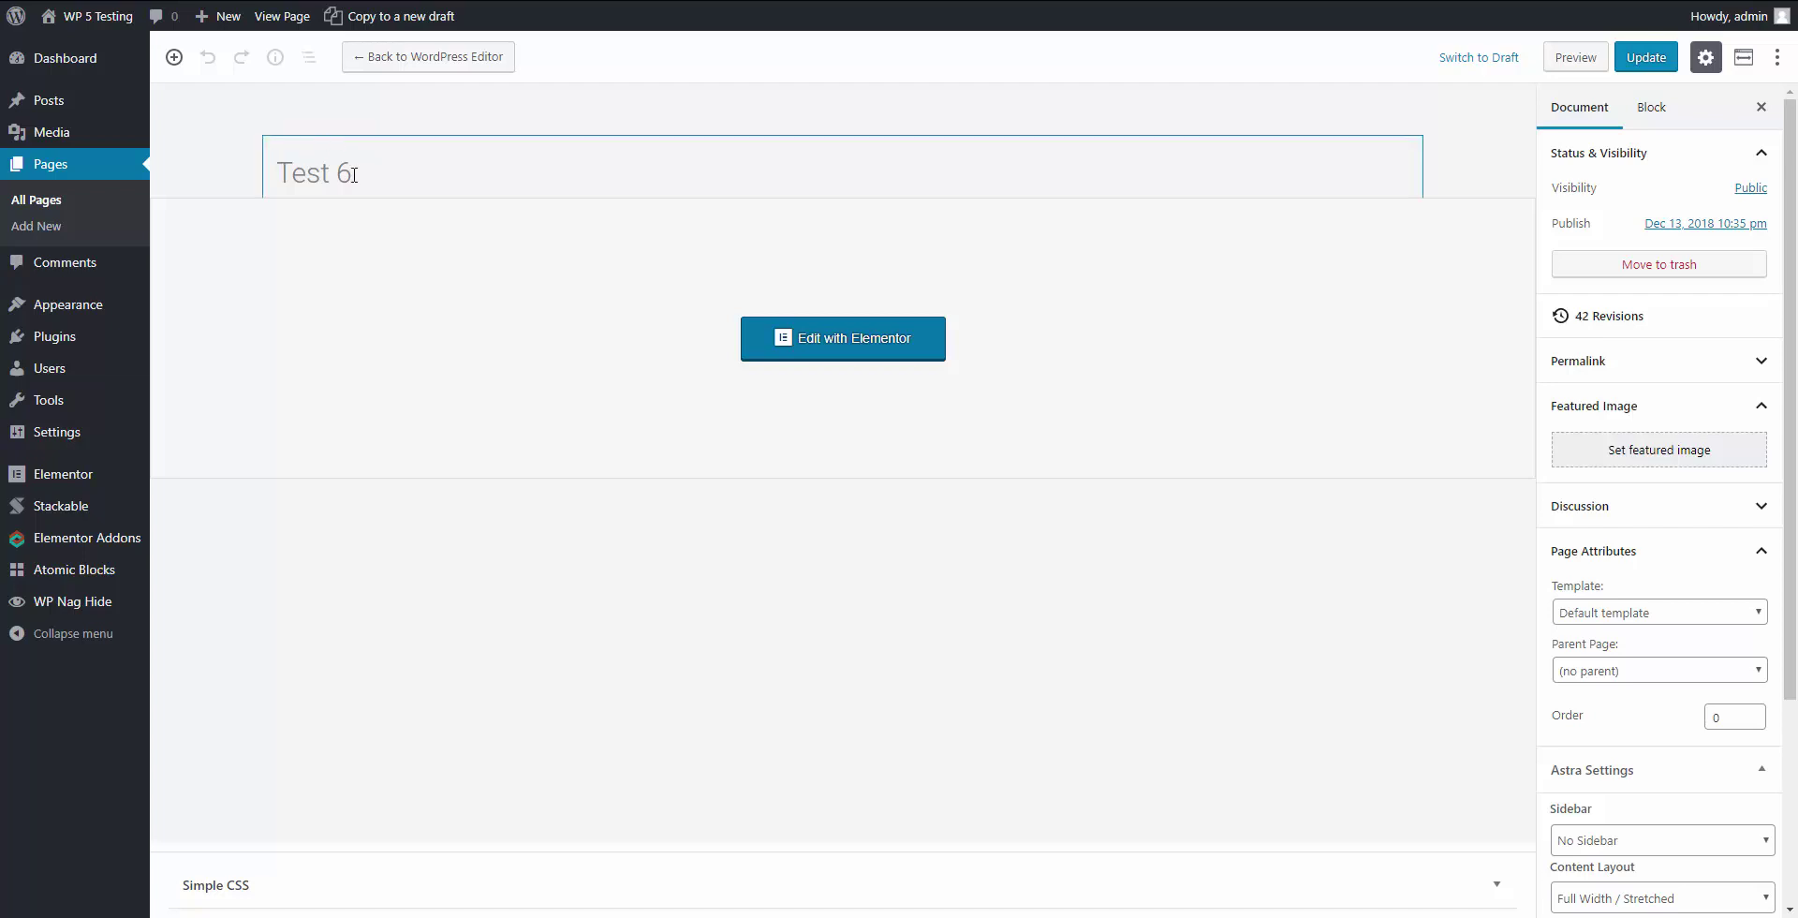
Step: Launch the Test 6 page in Elementor via Edit with Elementor
click(840, 343)
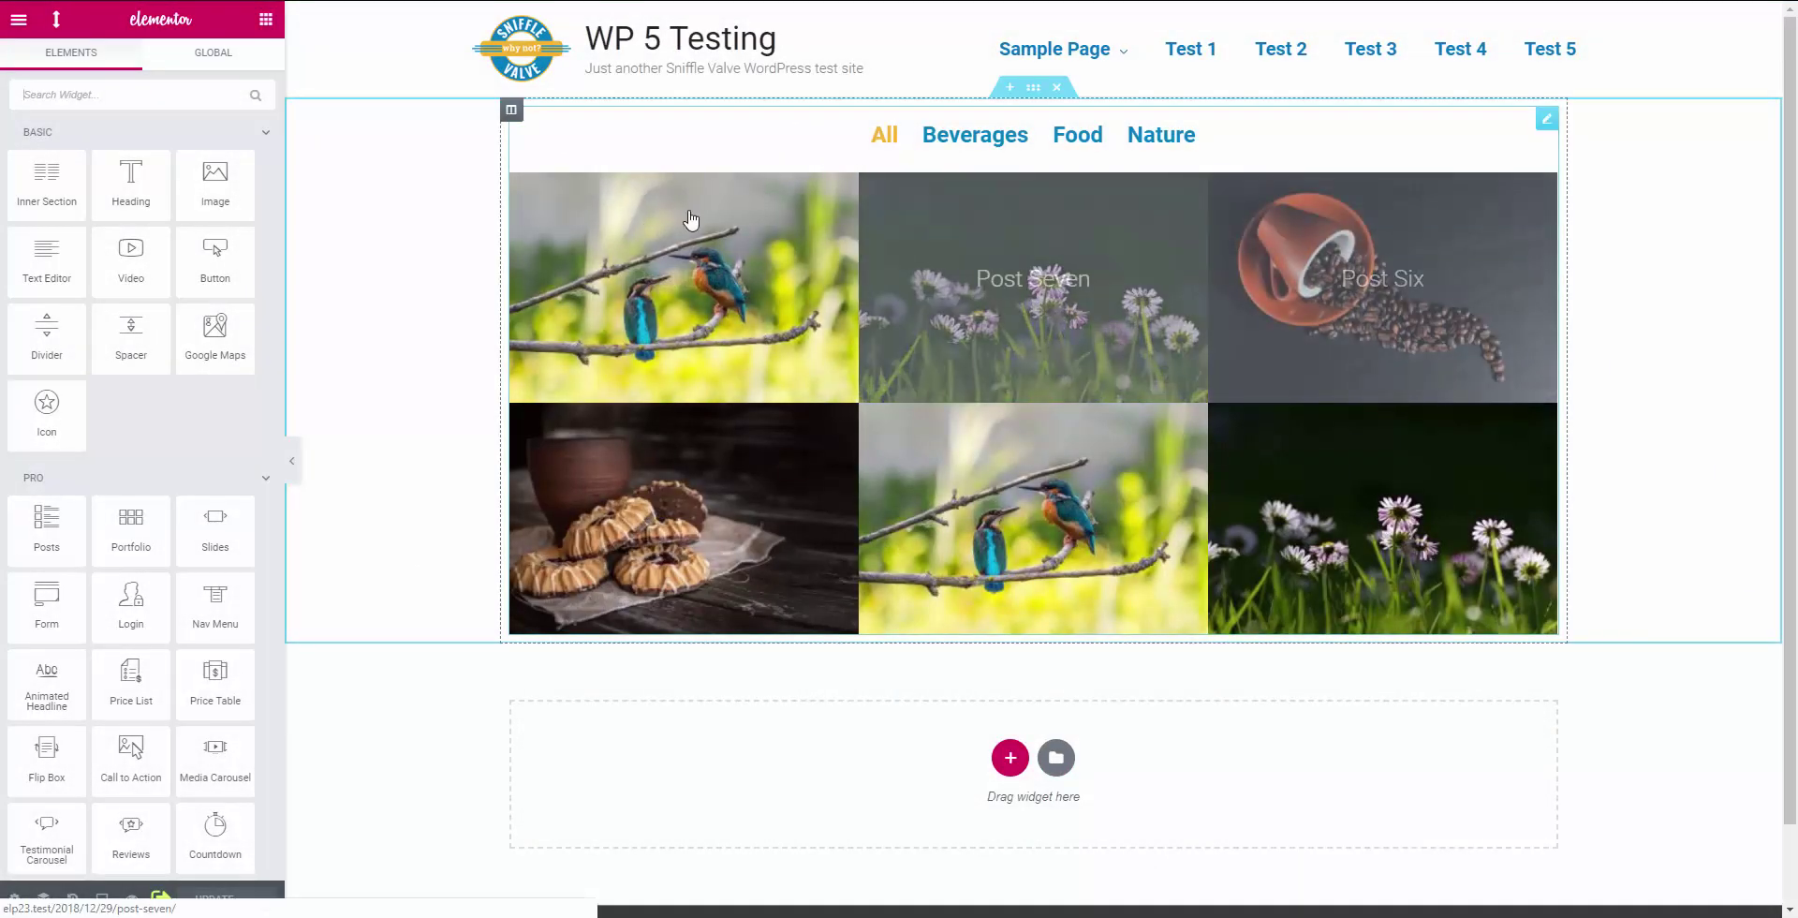
Step: Open the portfolio widget's Style > Filter Bar settings and briefly view its Typography options
right_click(545, 223)
click(586, 239)
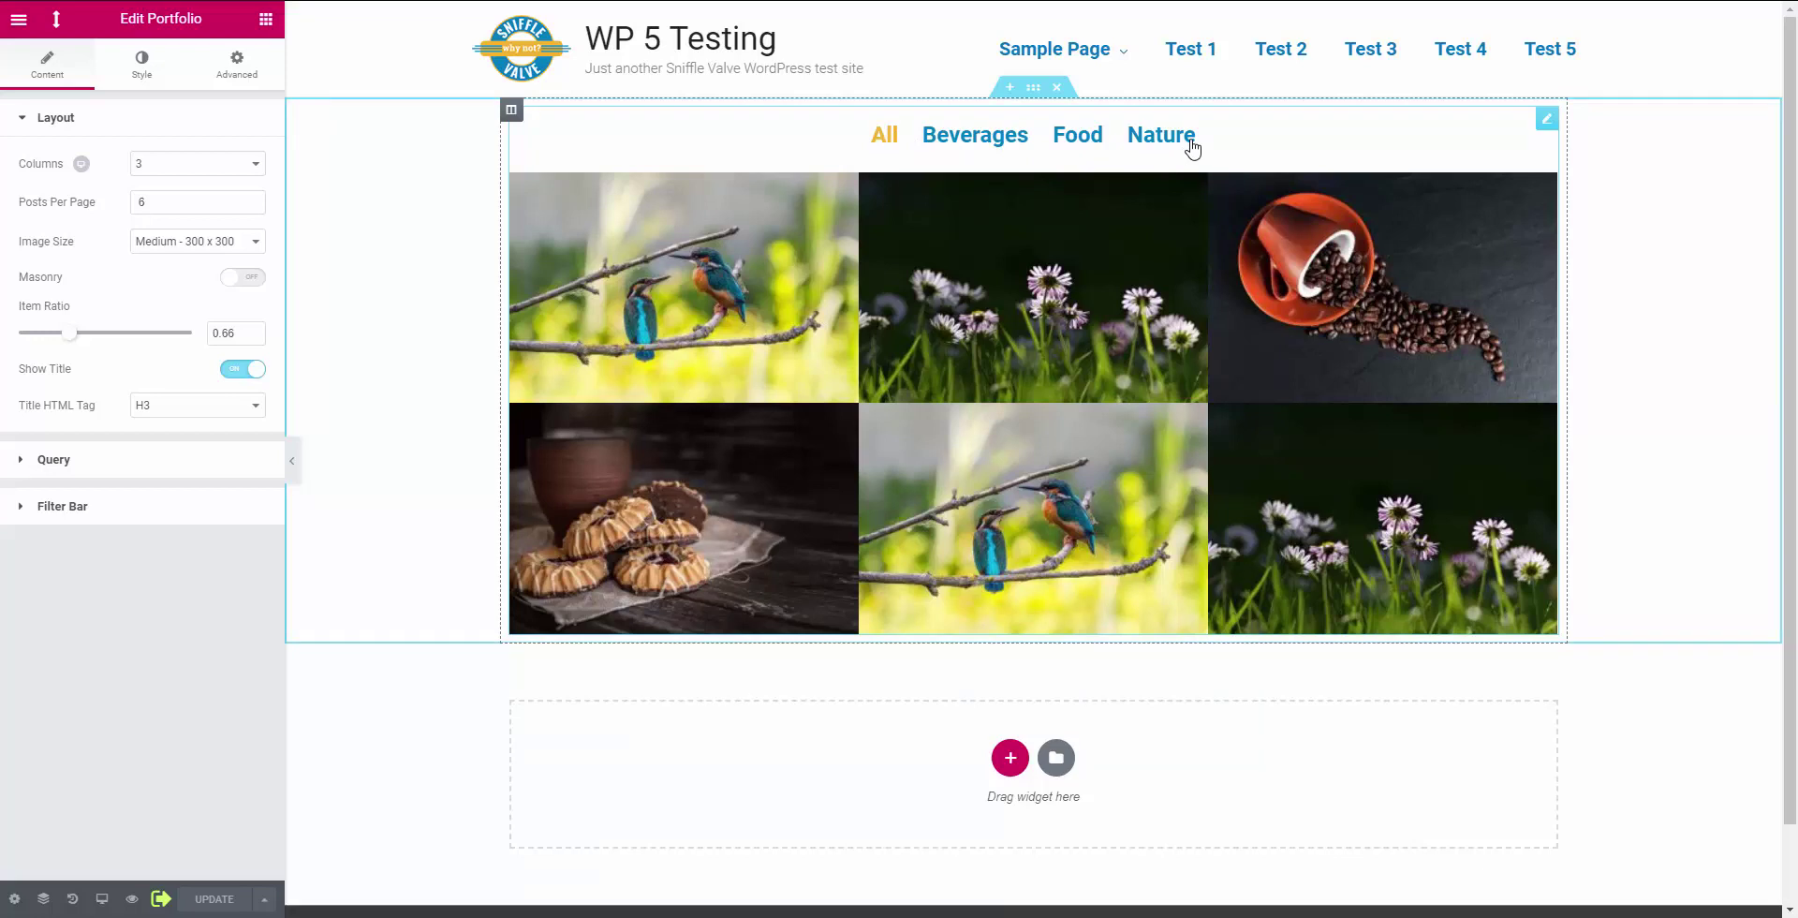
click(91, 511)
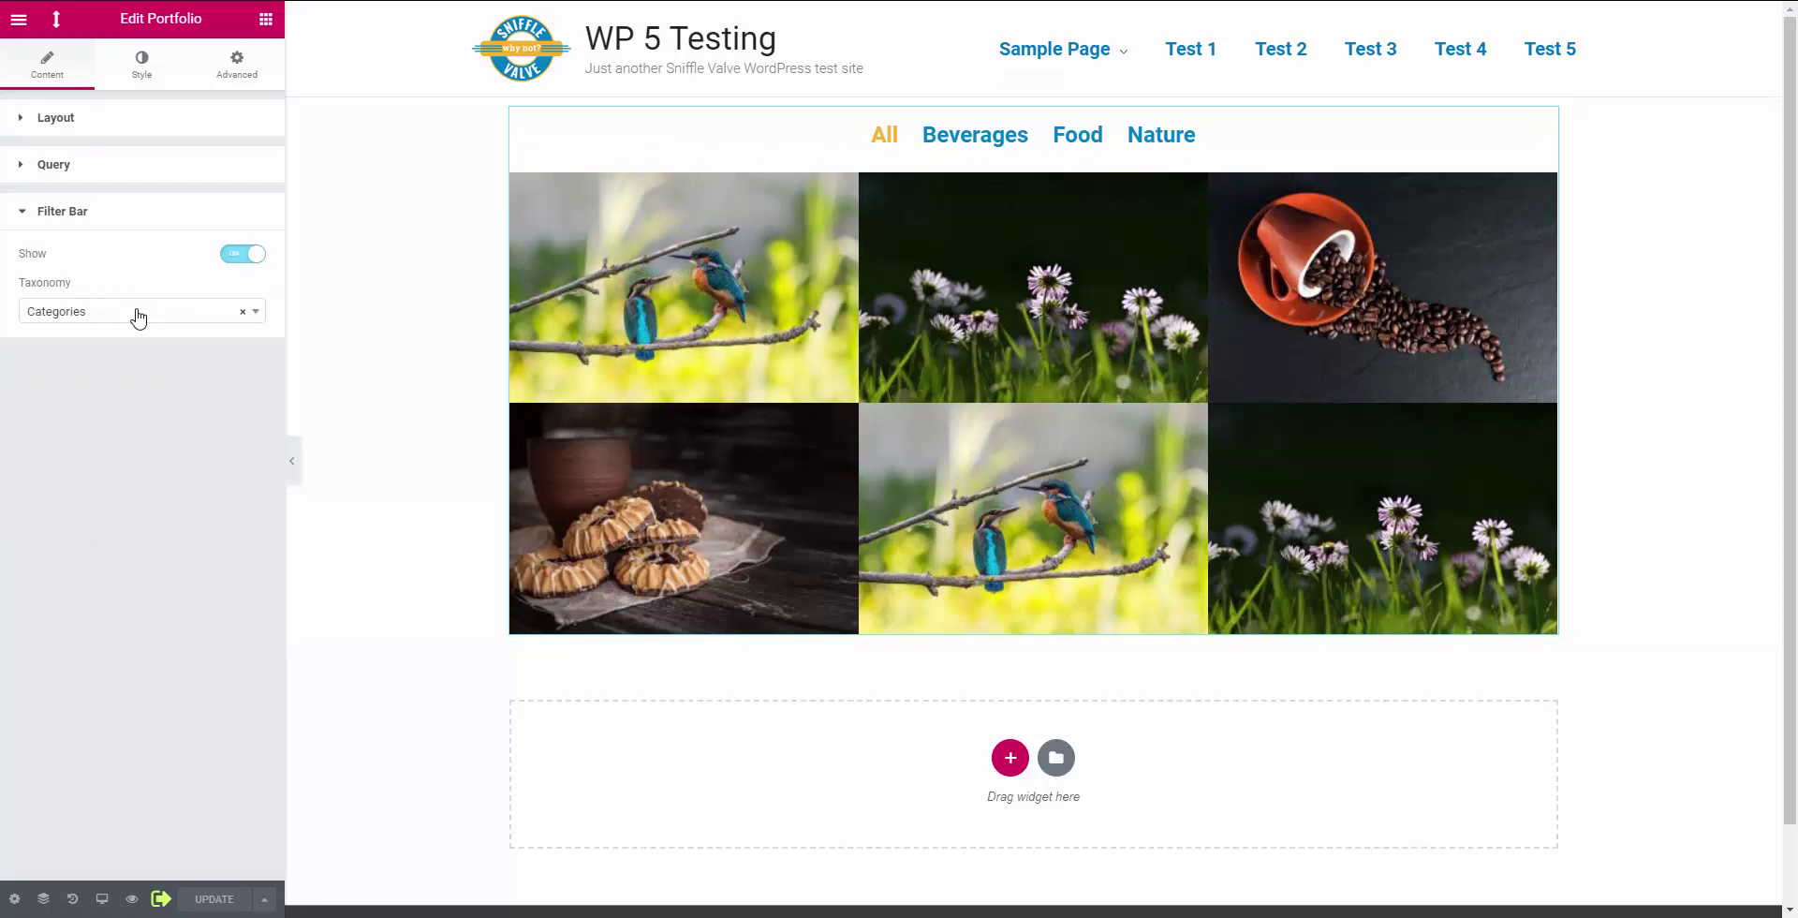
click(140, 65)
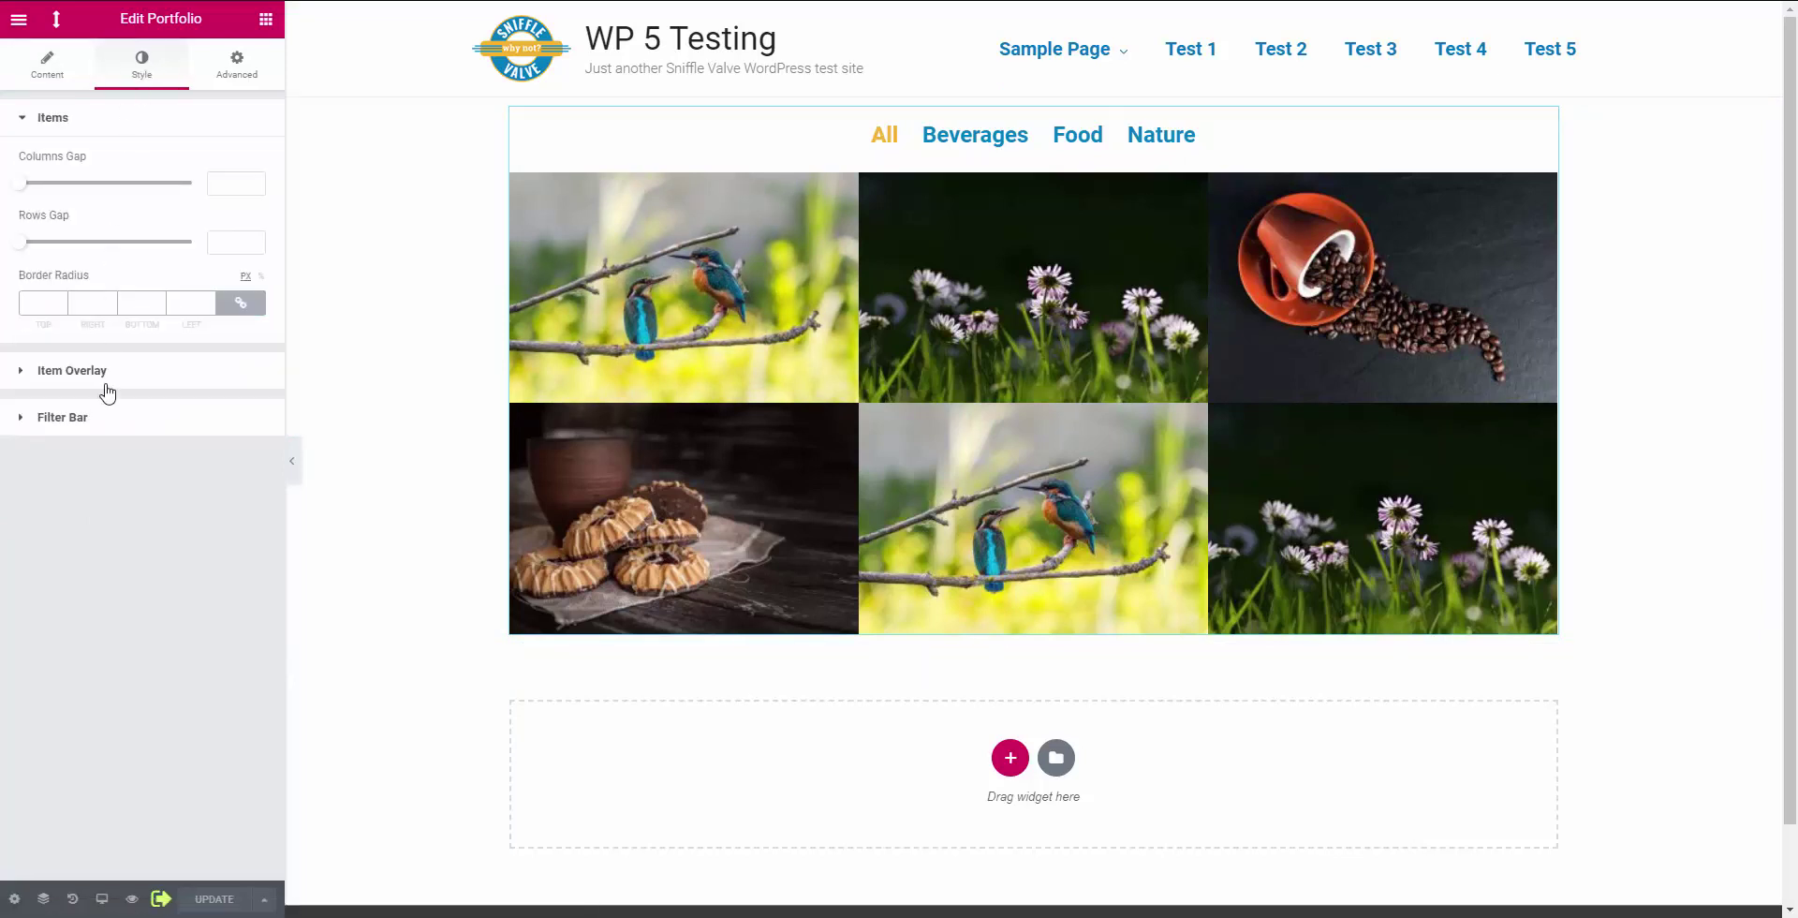
click(114, 421)
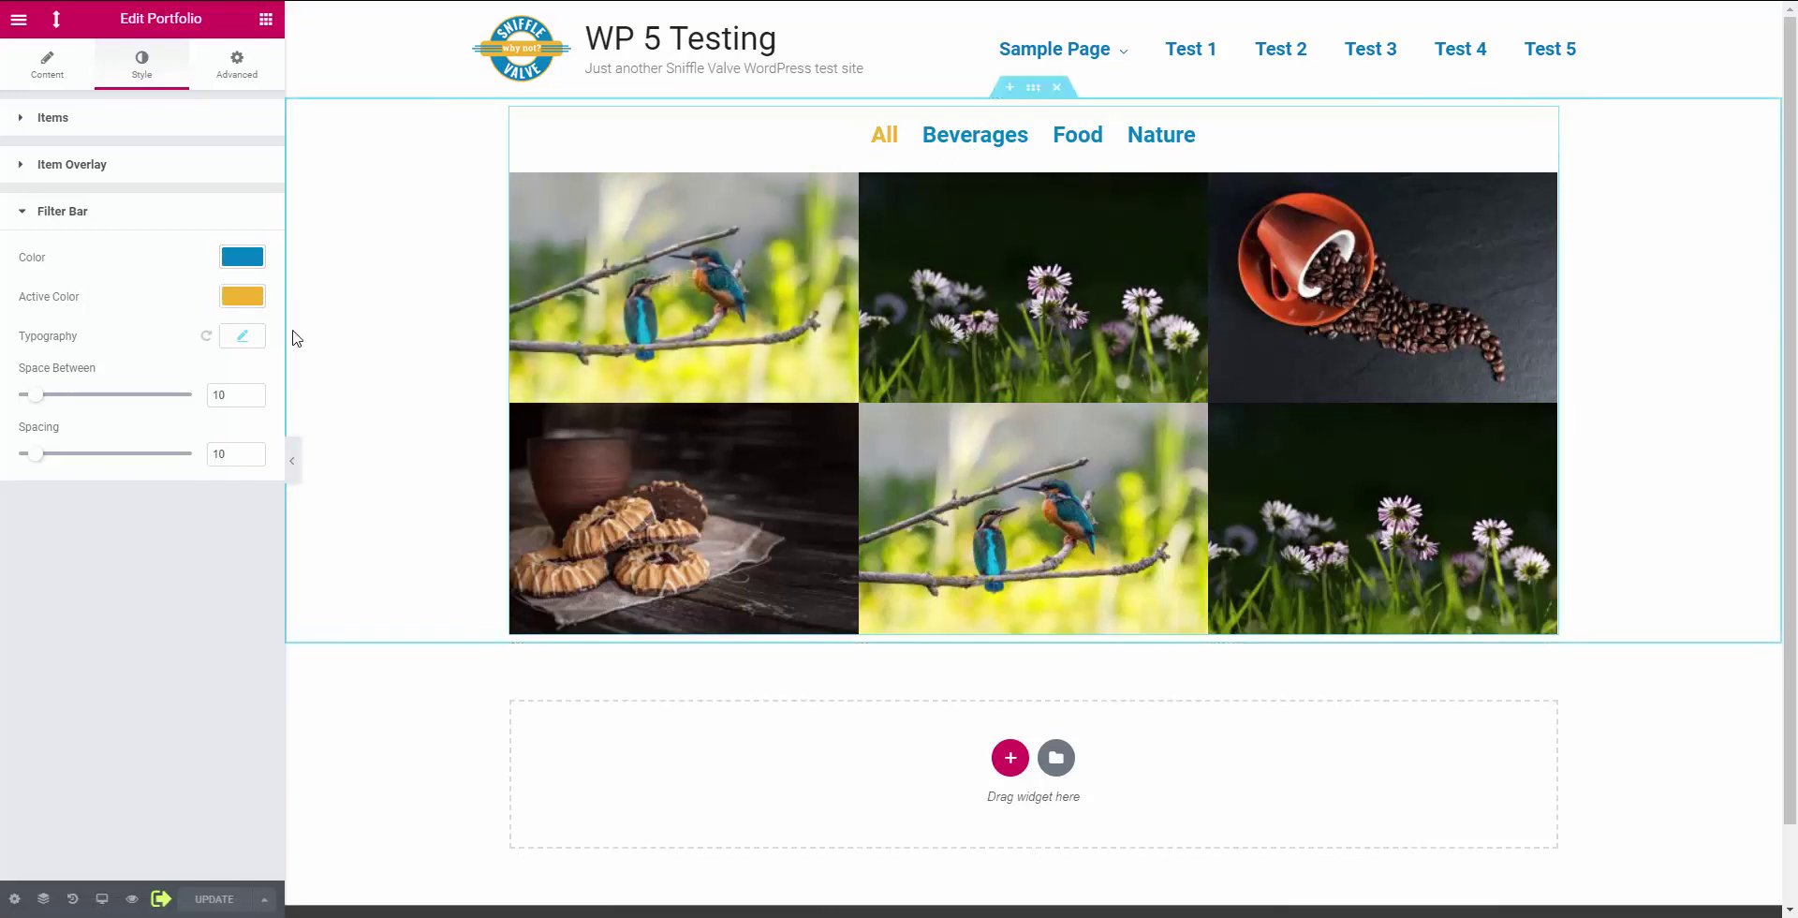
click(253, 339)
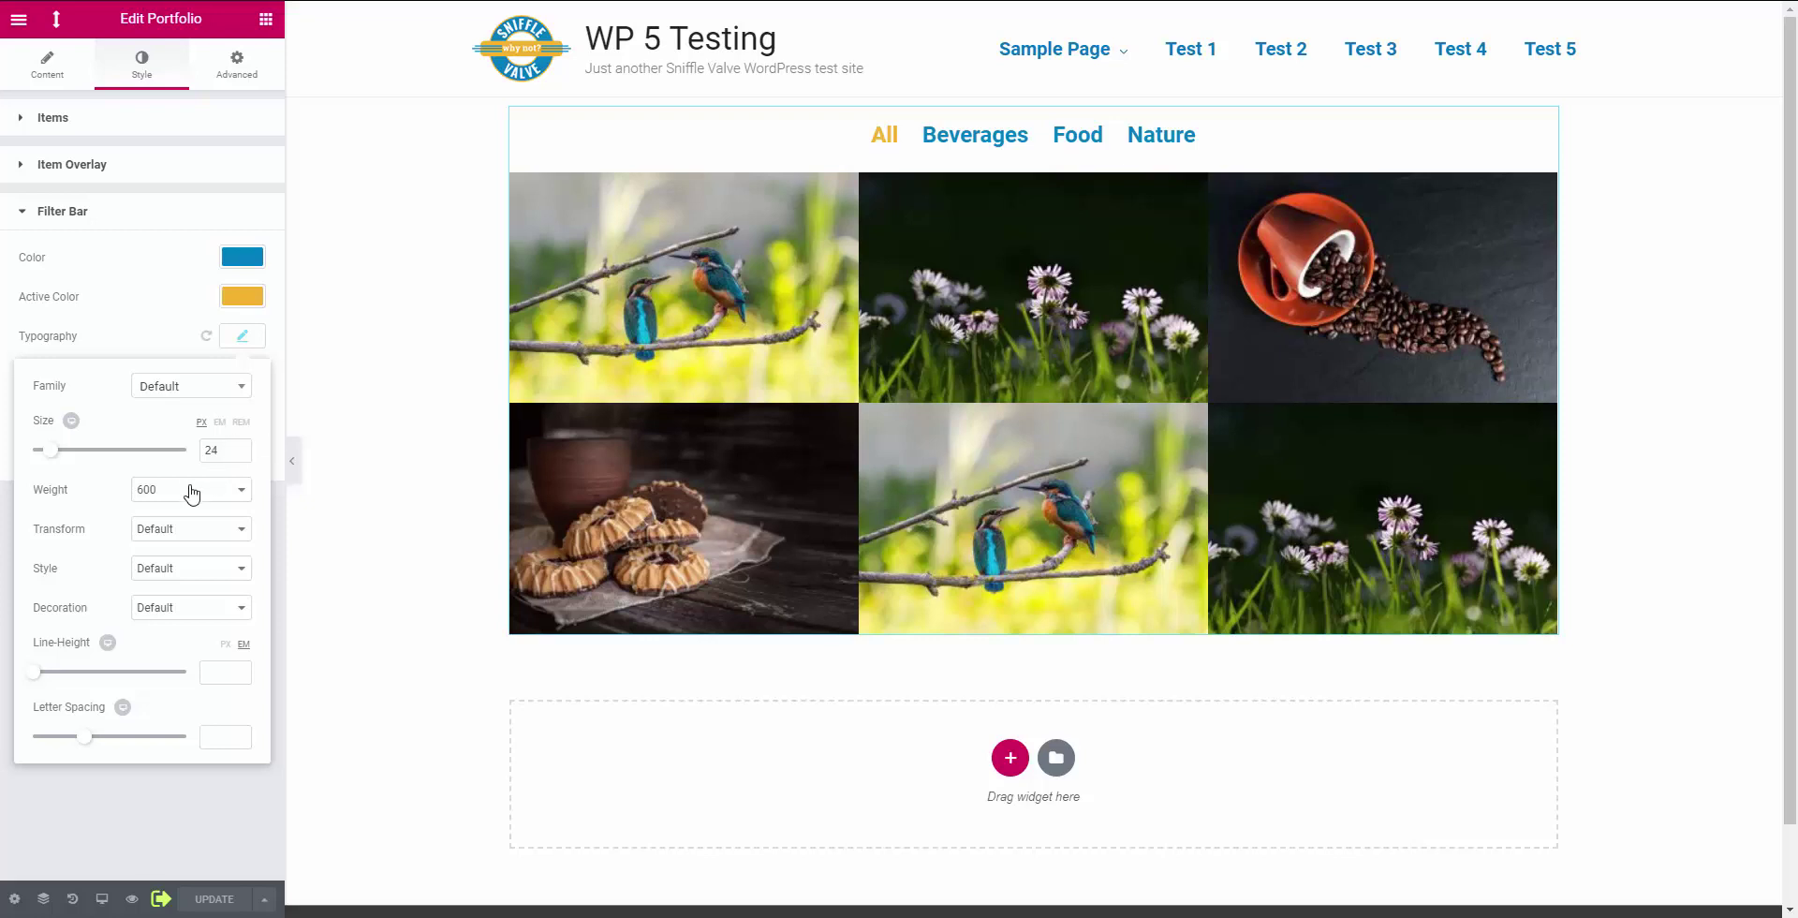
click(242, 339)
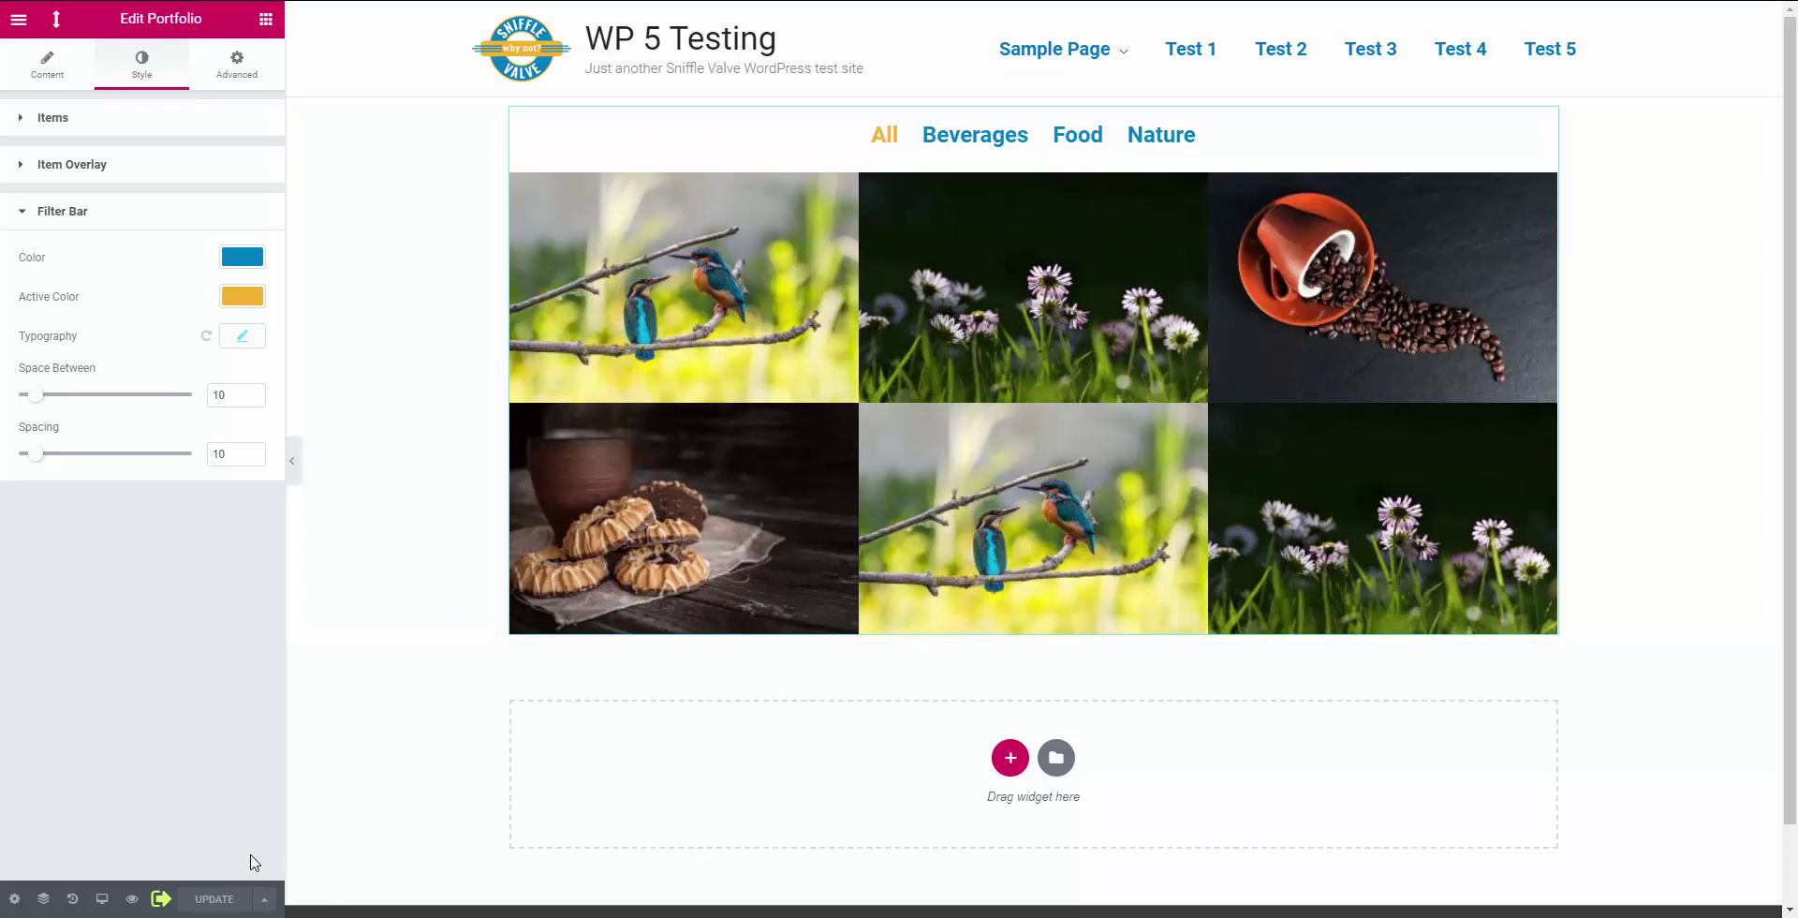
Step: On the live Test 6 page, try the Beverages, Food, Nature and All gallery filters
mouse_move(122, 917)
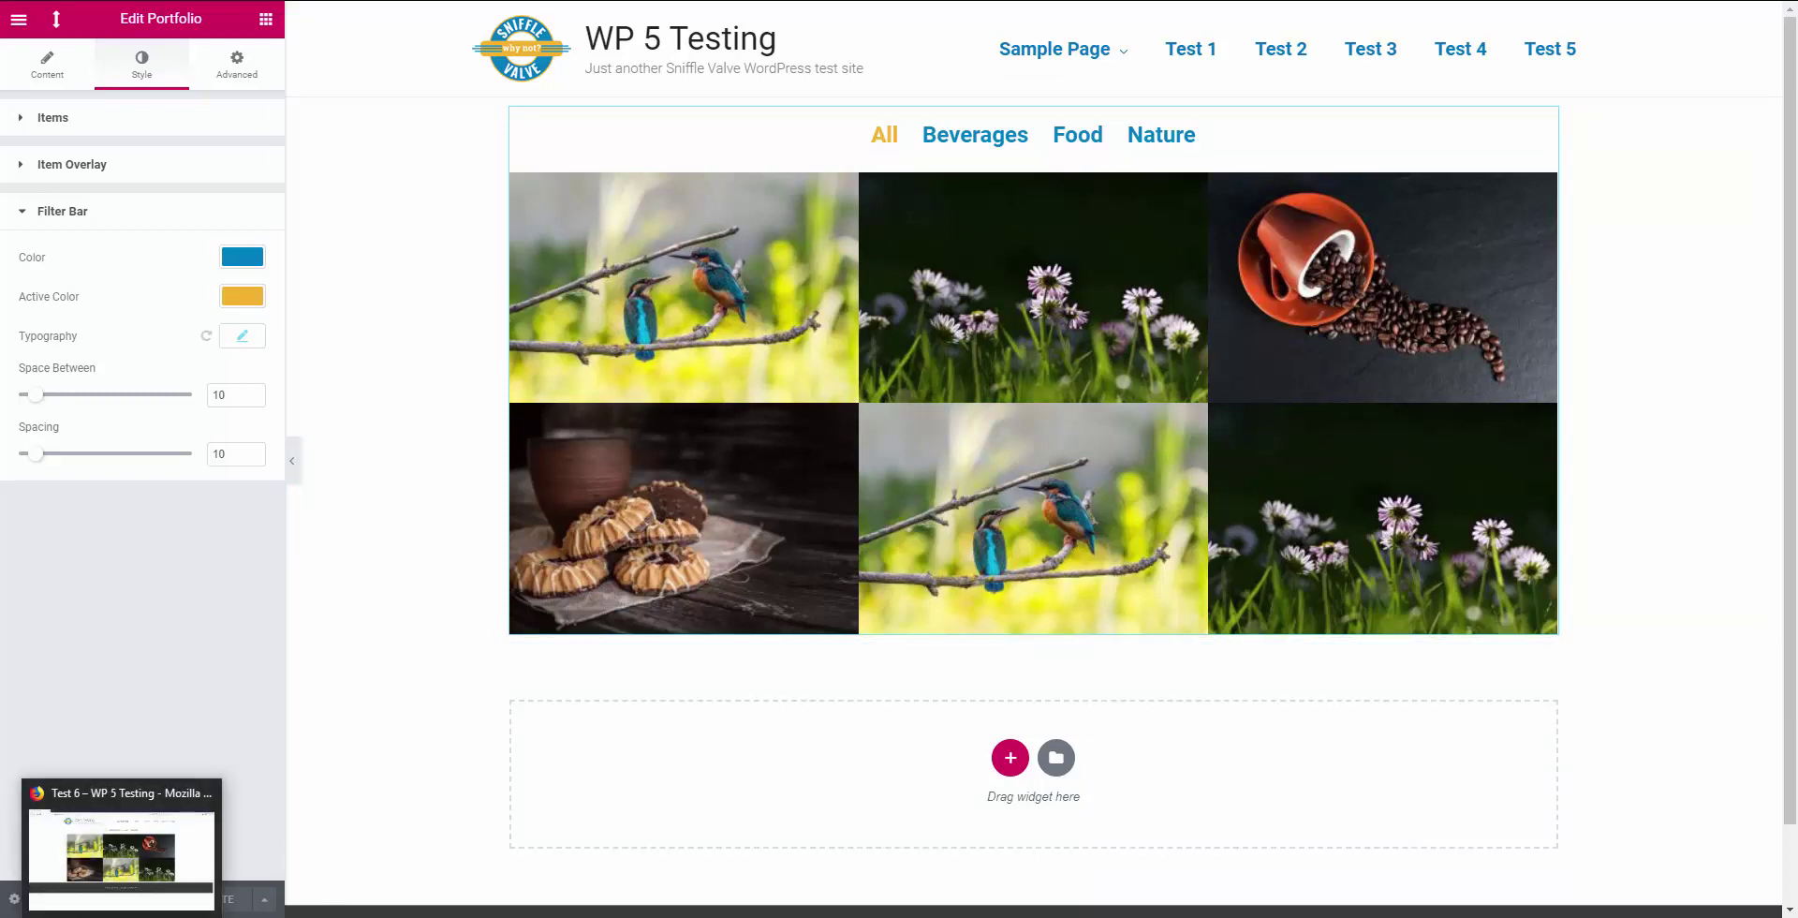
click(122, 857)
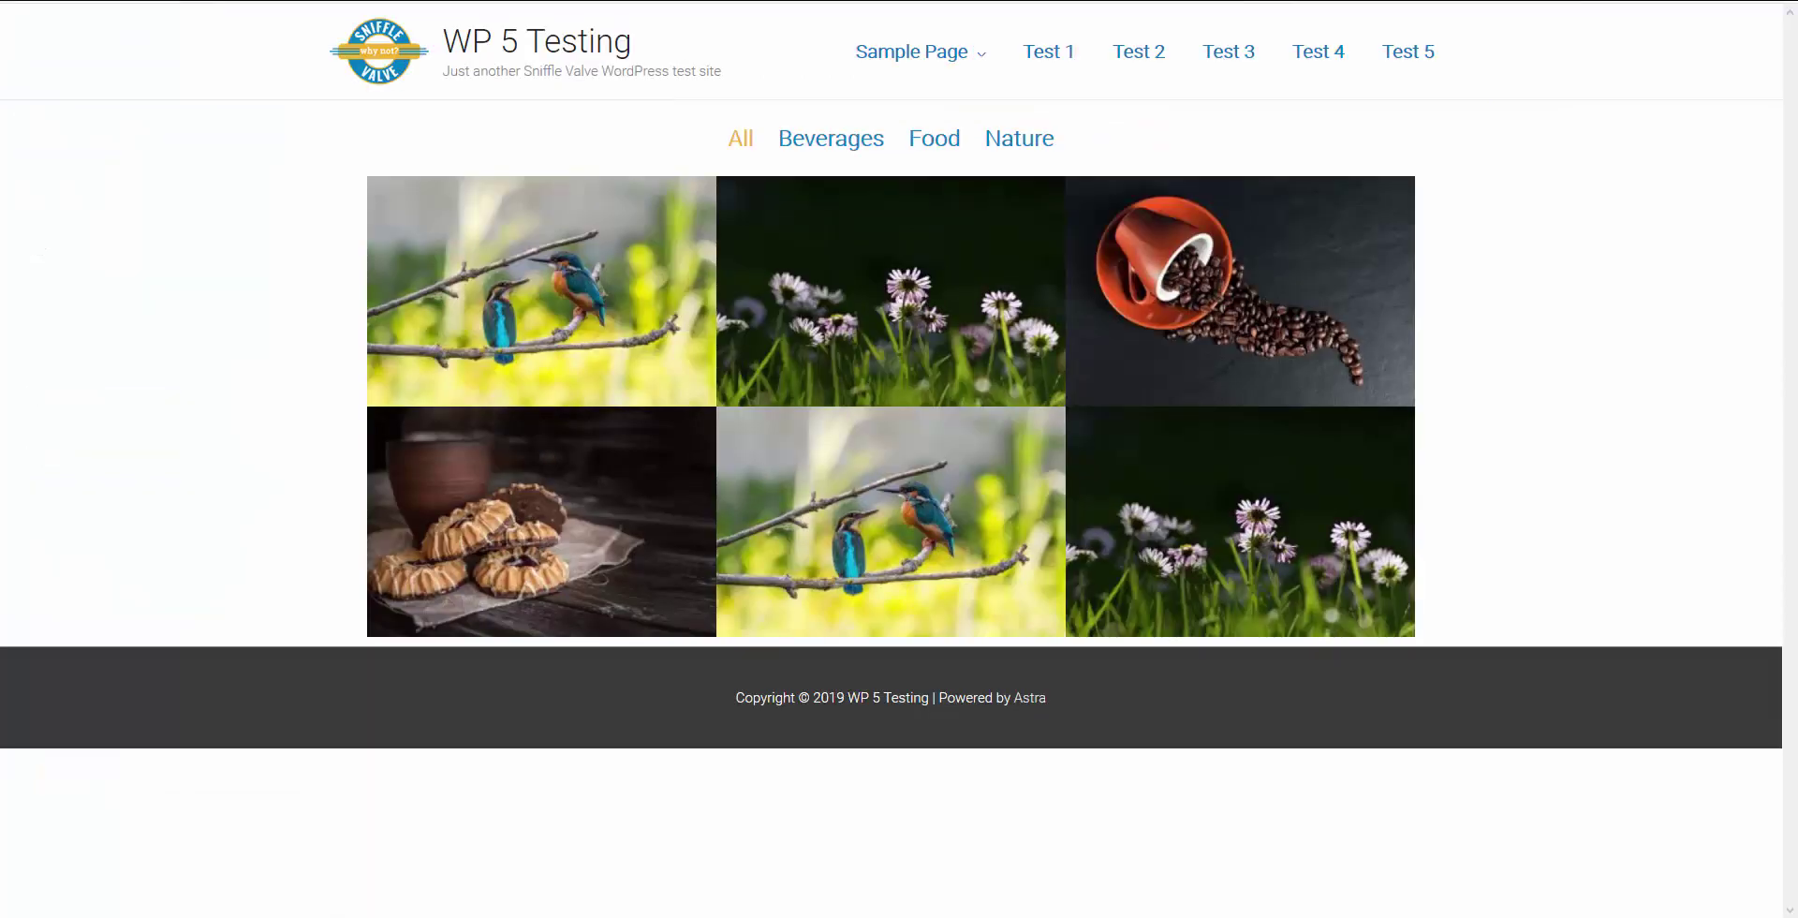
click(842, 140)
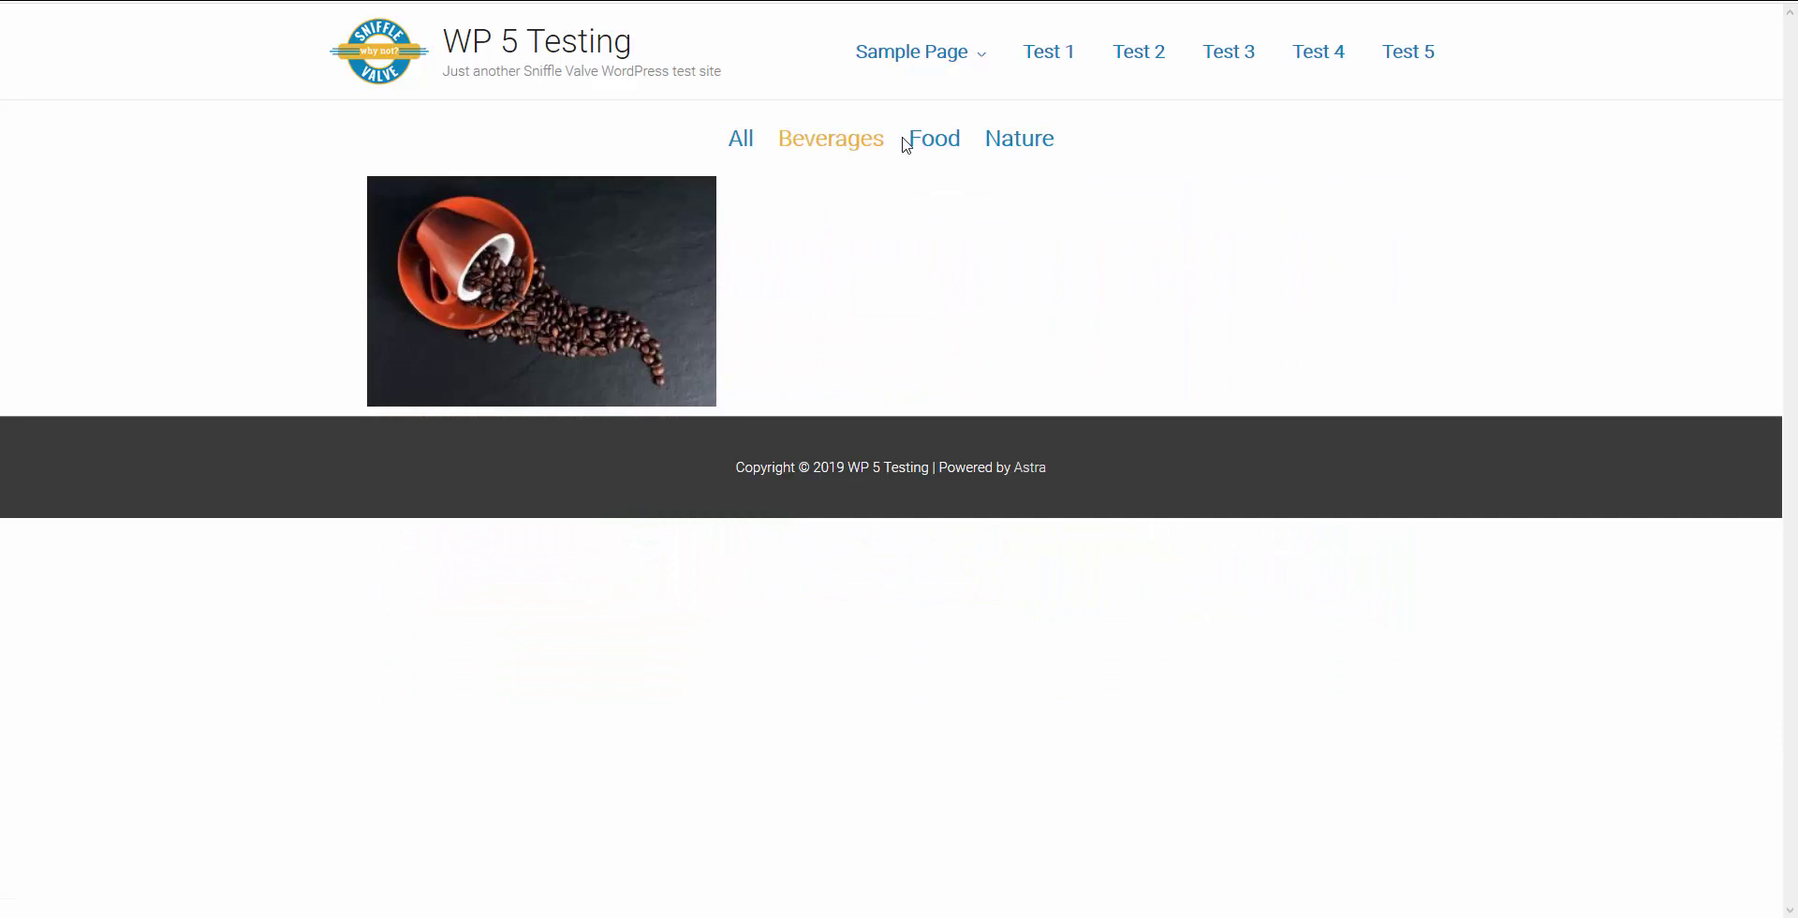
click(925, 146)
click(1034, 145)
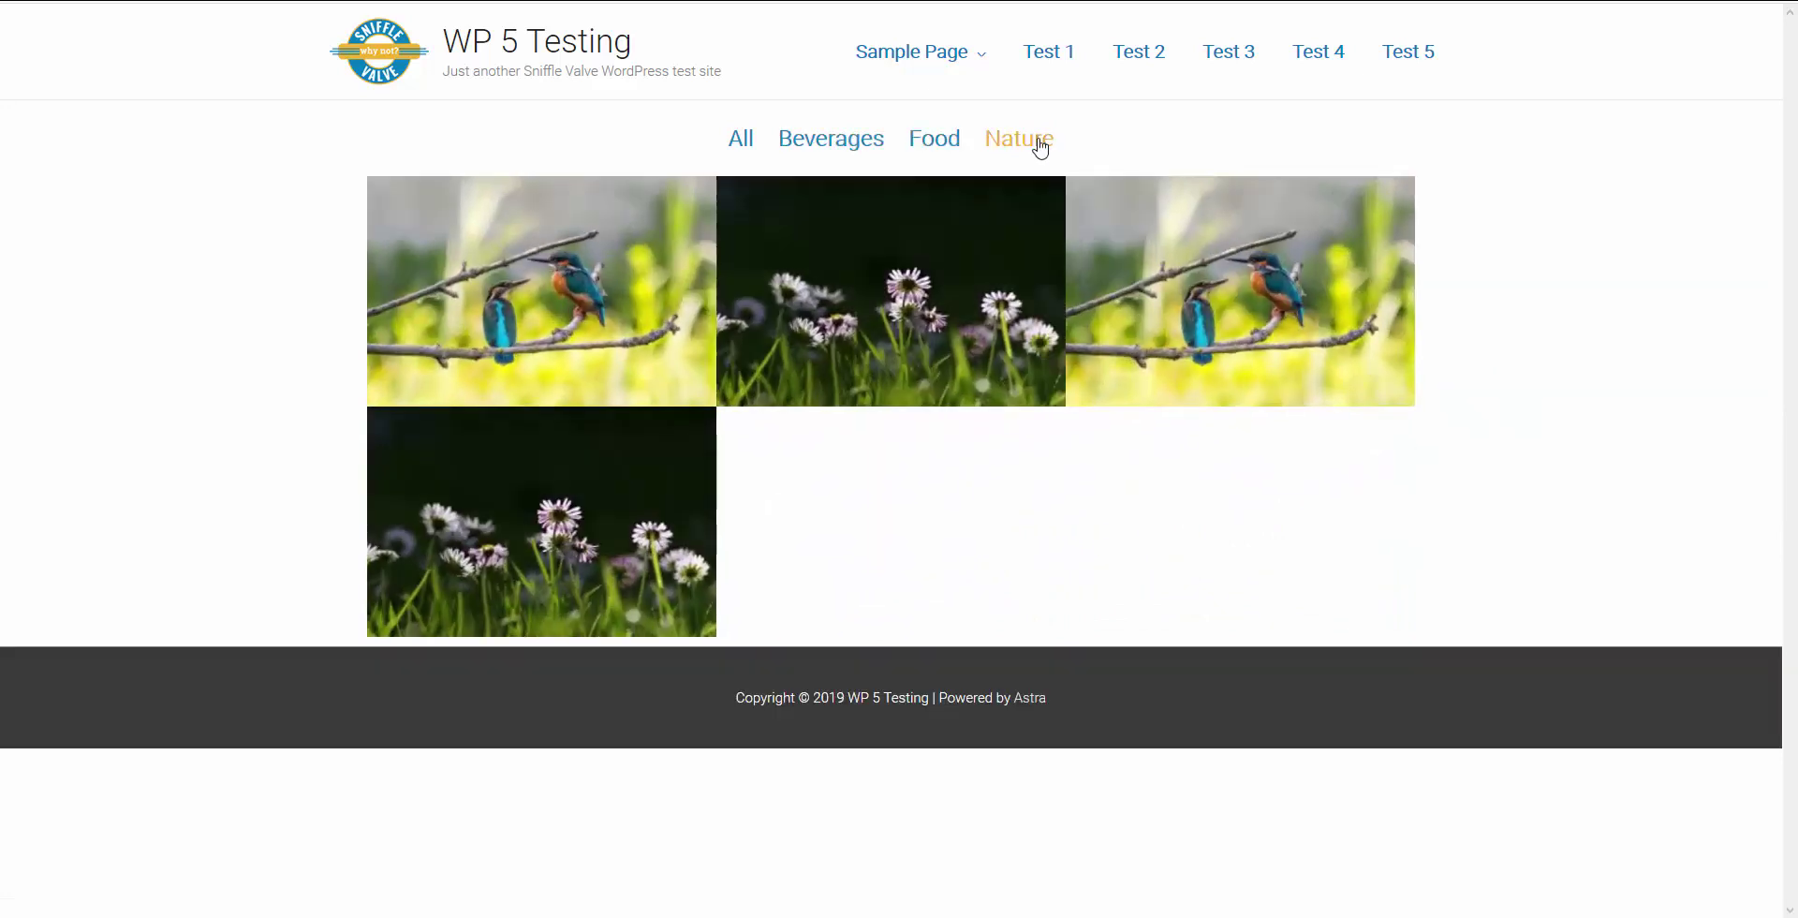
click(739, 141)
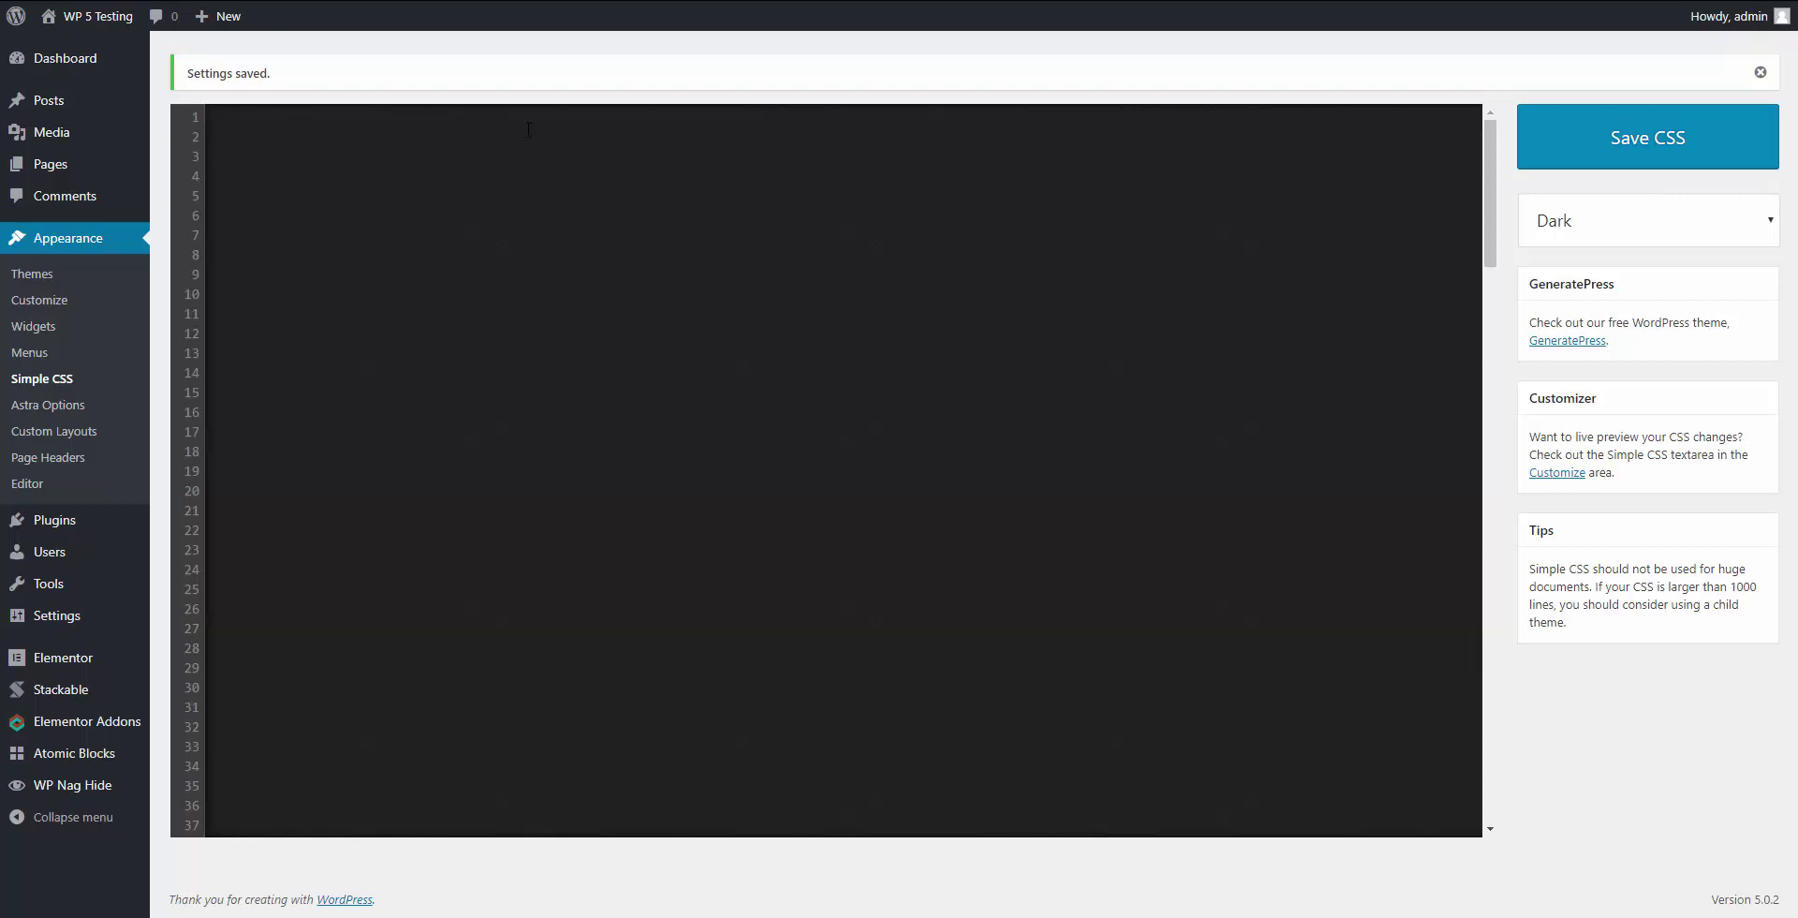
Step: Paste the prepared #my-port filter bar CSS block into the Simple CSS editor
text(#my-port .elementor-portfolio__filters::before {     content: "CLICK A CATEGORY TO SELECT THOSE POSTS \2192";     background-color: #0080c0;     color: #ffffff;     padding-top: 17px;     padding-right: 10px;     padding-left: 10px;     margin-right: 10px; }  #my-port .elementor-portfolio__filters {     display: flex;     justify-content: left; }  #my-port .elementor-portfolio__filters li:hover {     color: #f2b230; }  @media (max-width: 768px) {     #my-port .elementor-portfolio__filters::before {         content: "CLICK A CATEGORY TO SELECT THOSE POSTS \2193";         padding-bottom: 10px;     } })
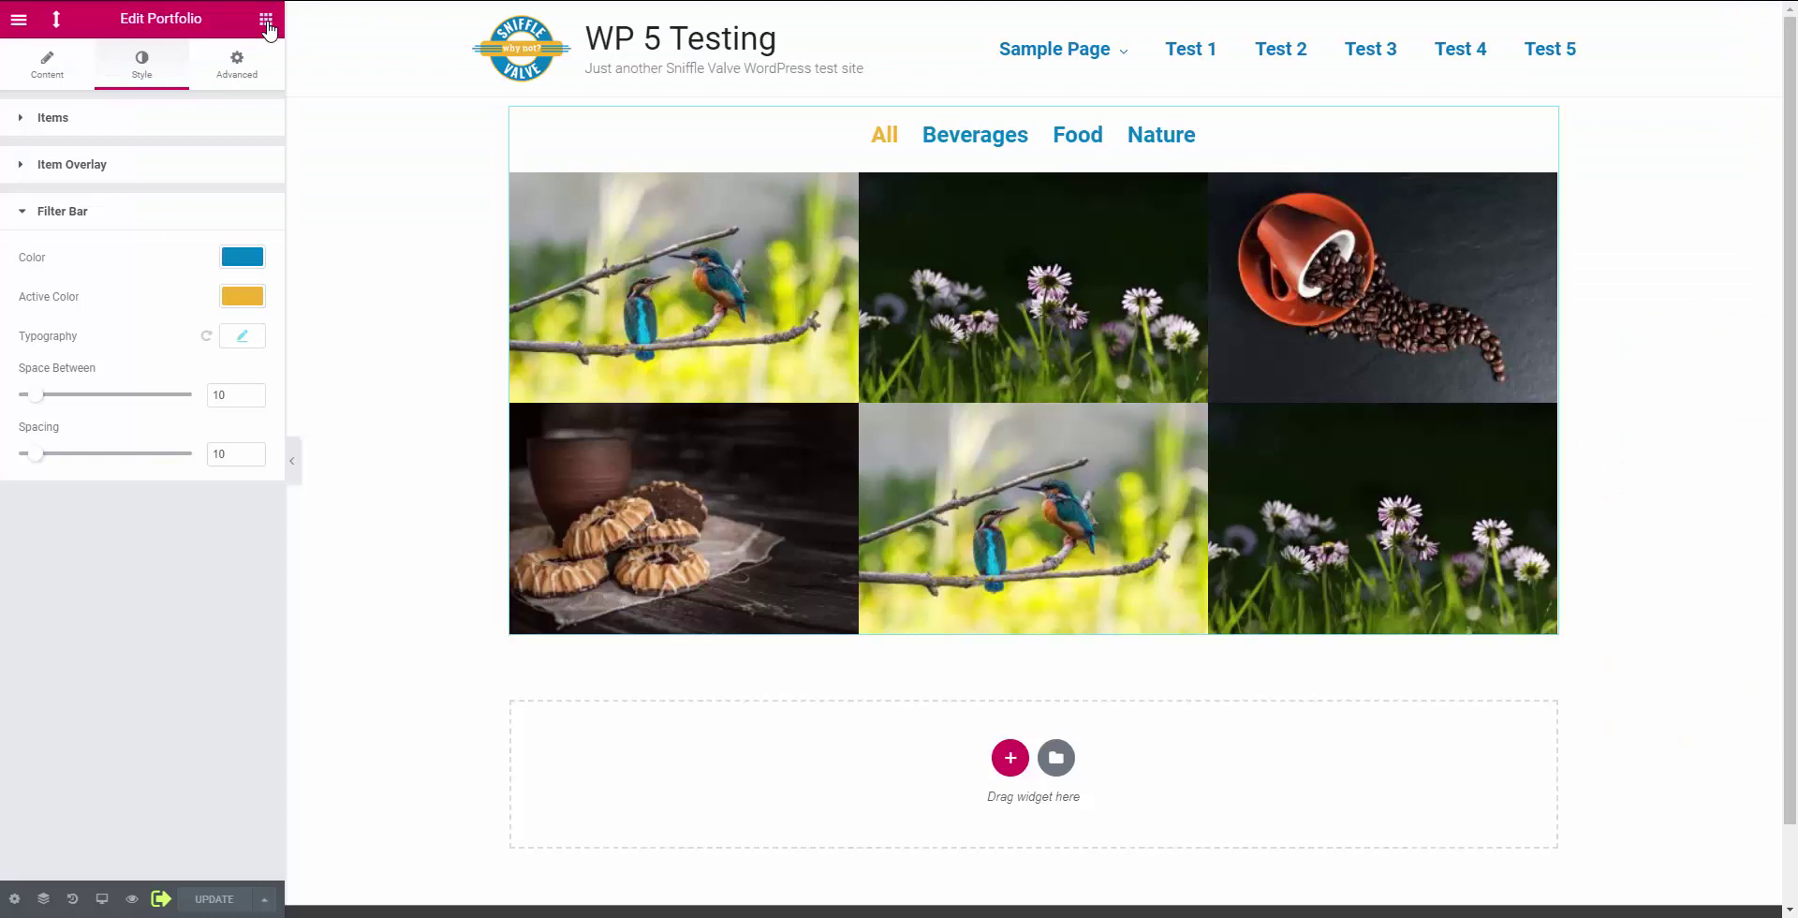
Step: Check the Portfolio widget's Advanced tab for the CSS ID my-port
click(254, 61)
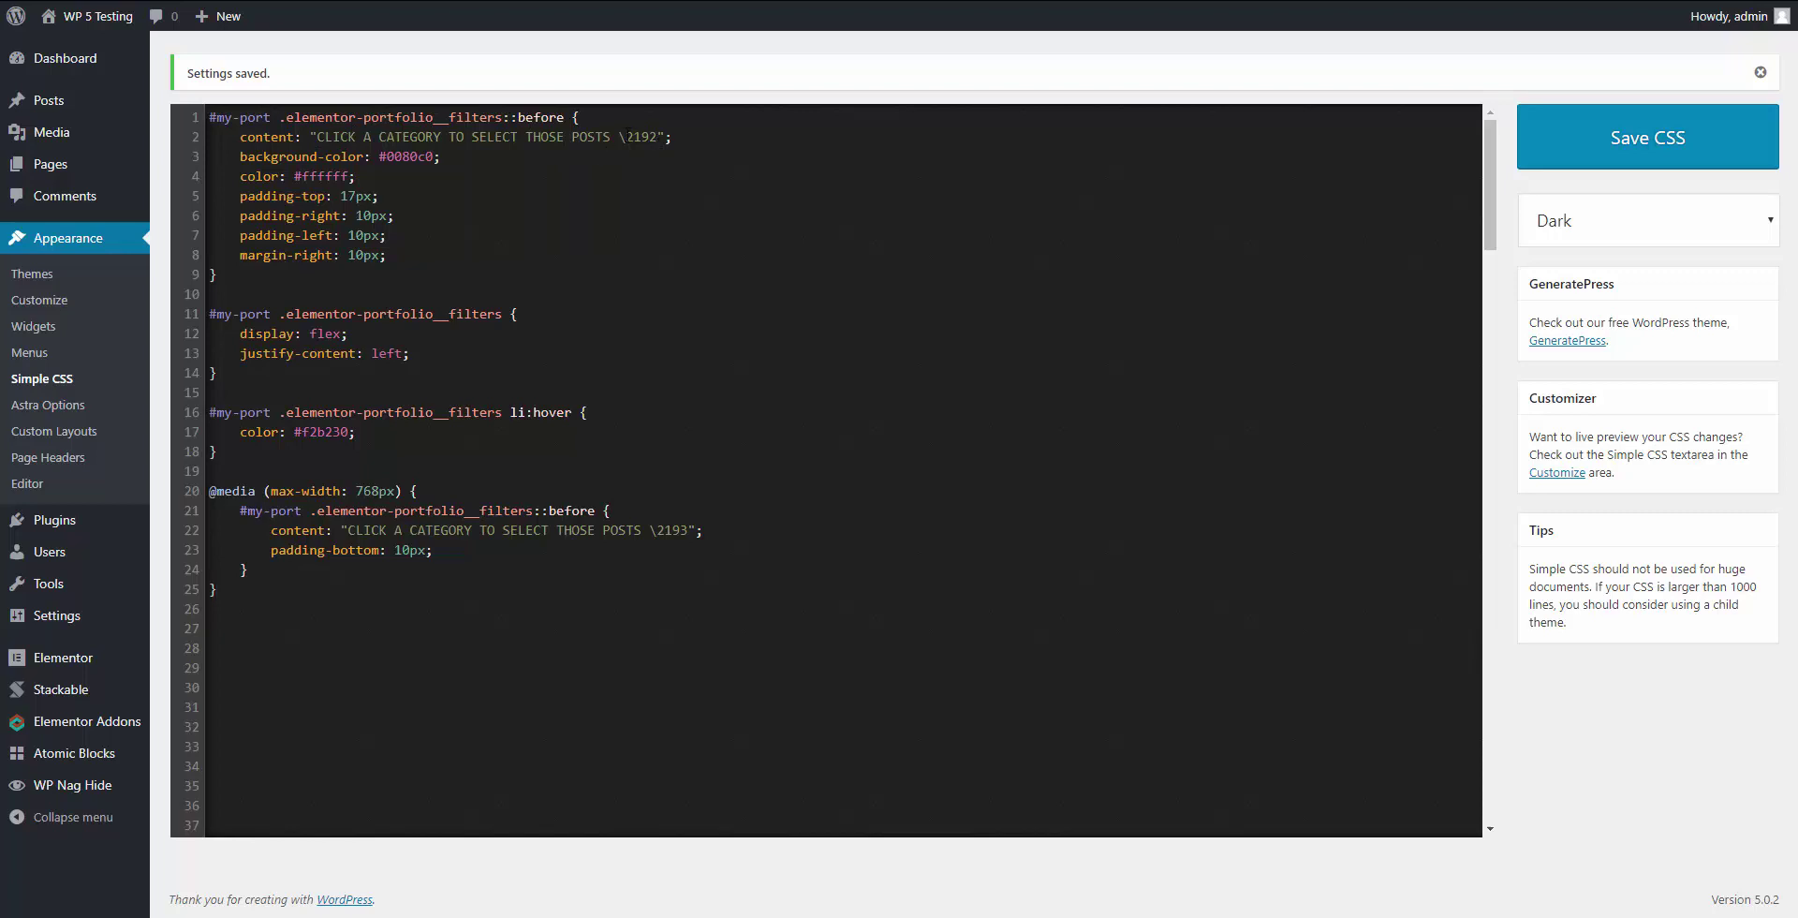
Step: Highlight the \2192 arrow code and label text in the content rule without editing them
drag(621, 137, 656, 137)
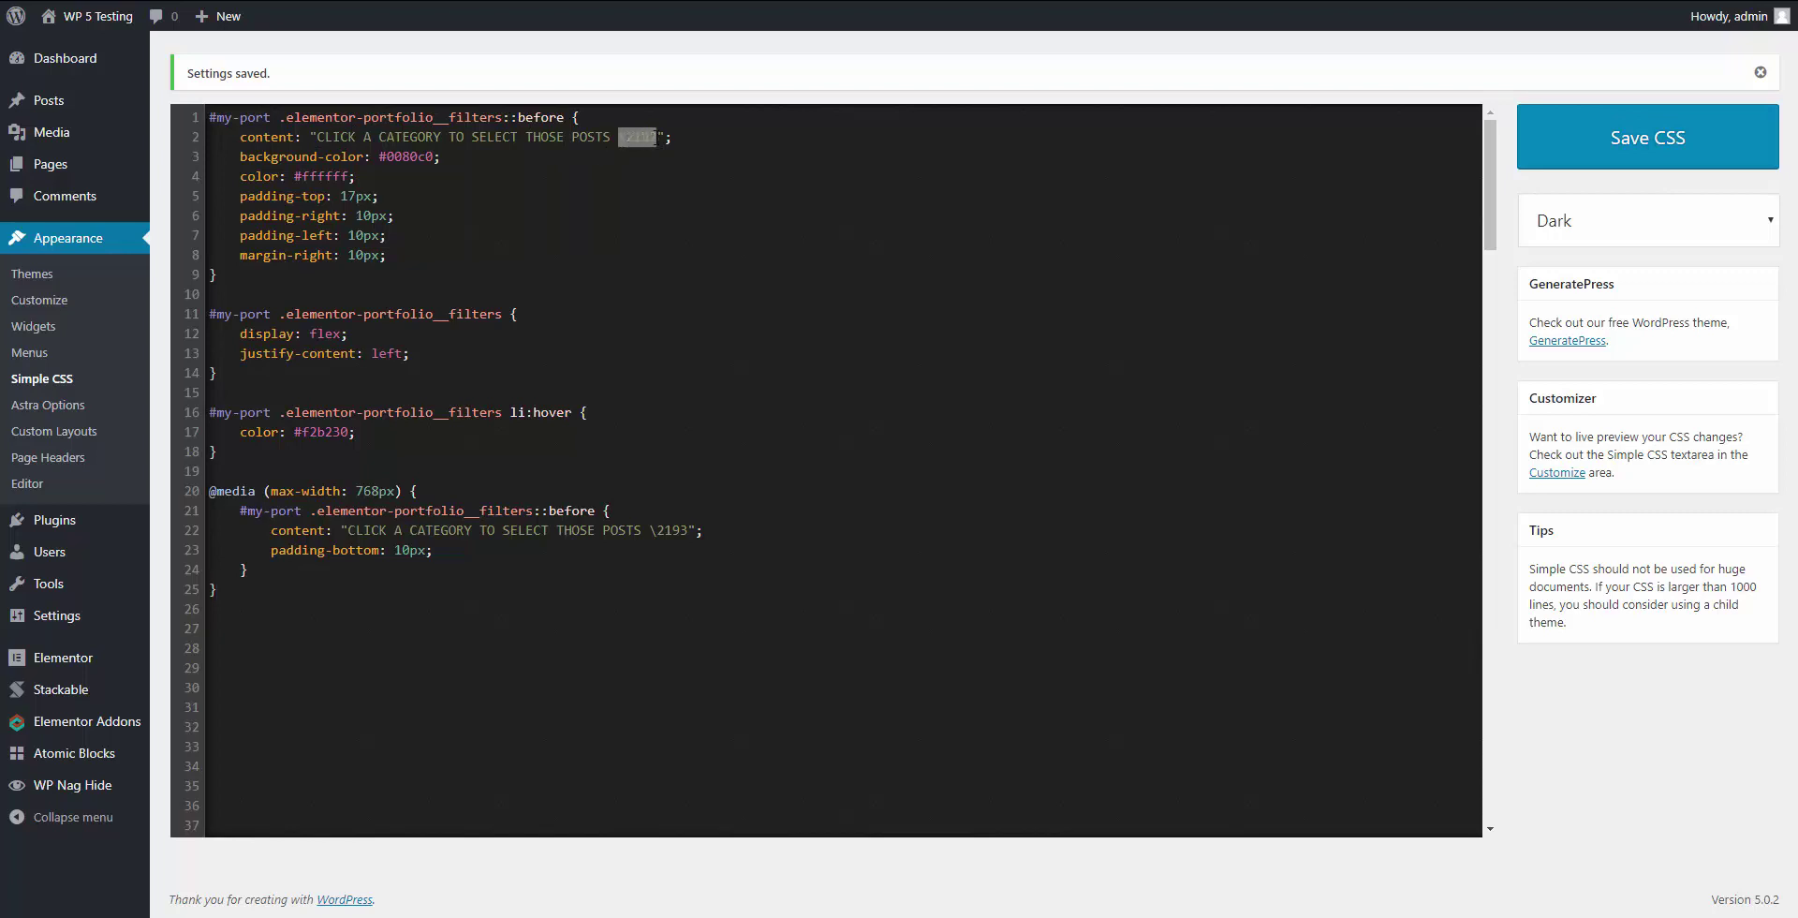
click(666, 189)
drag(578, 137, 525, 137)
click(618, 176)
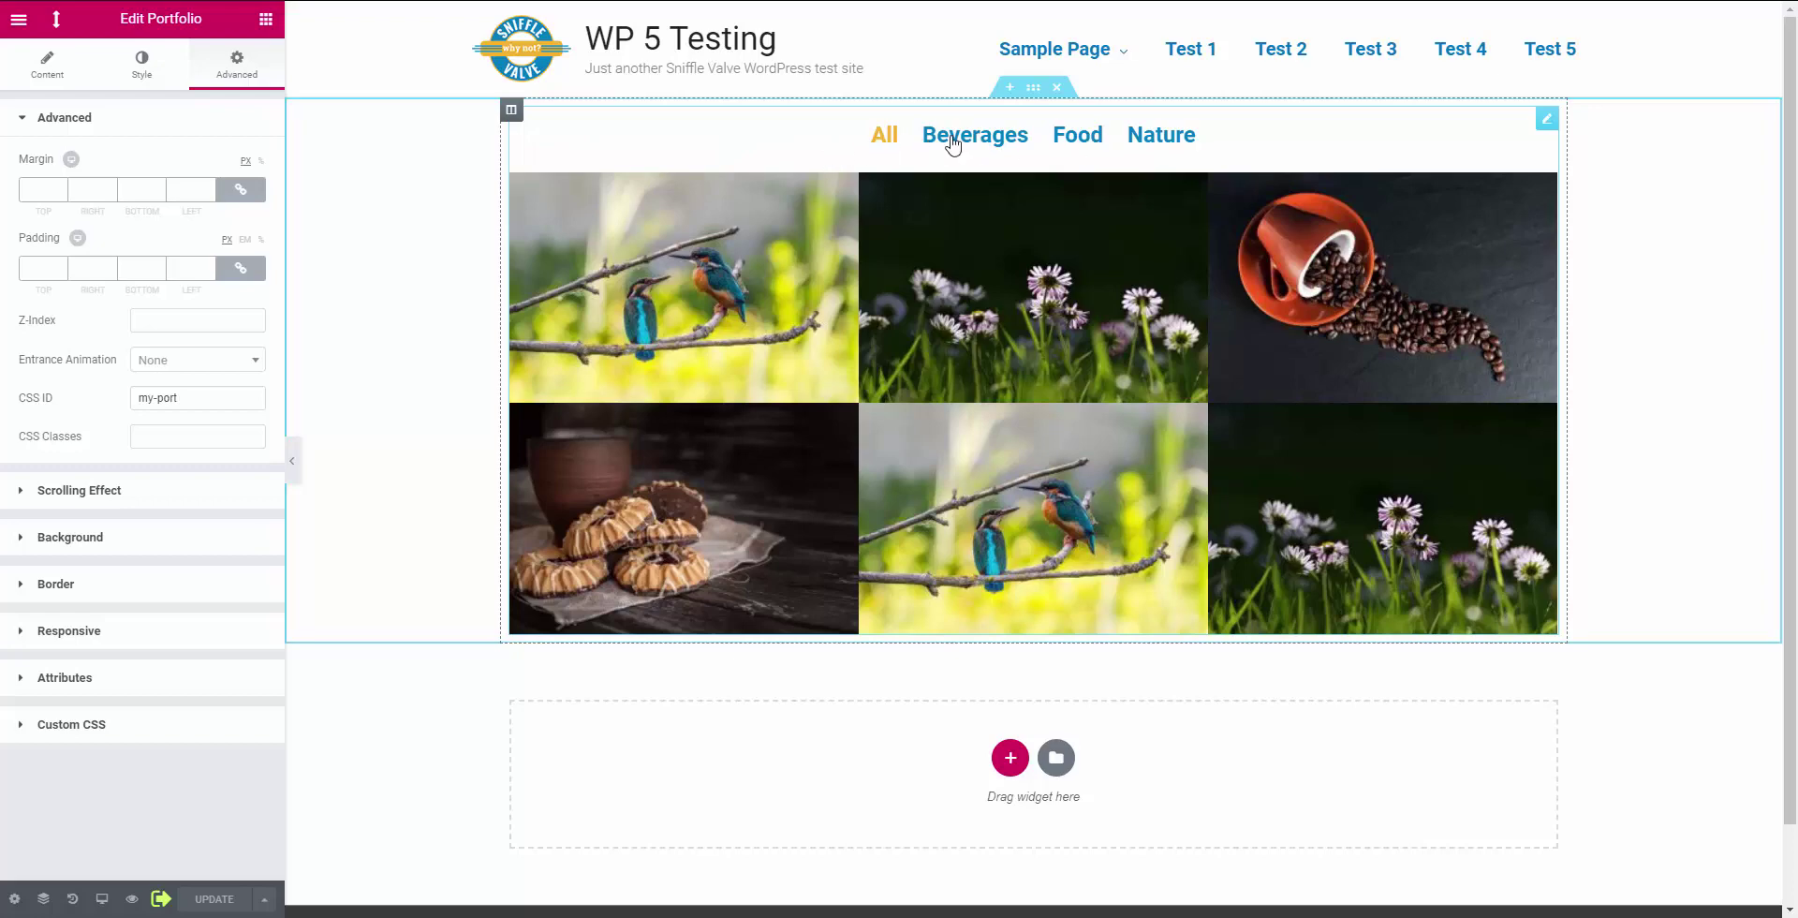
key(ctrl+Tab)
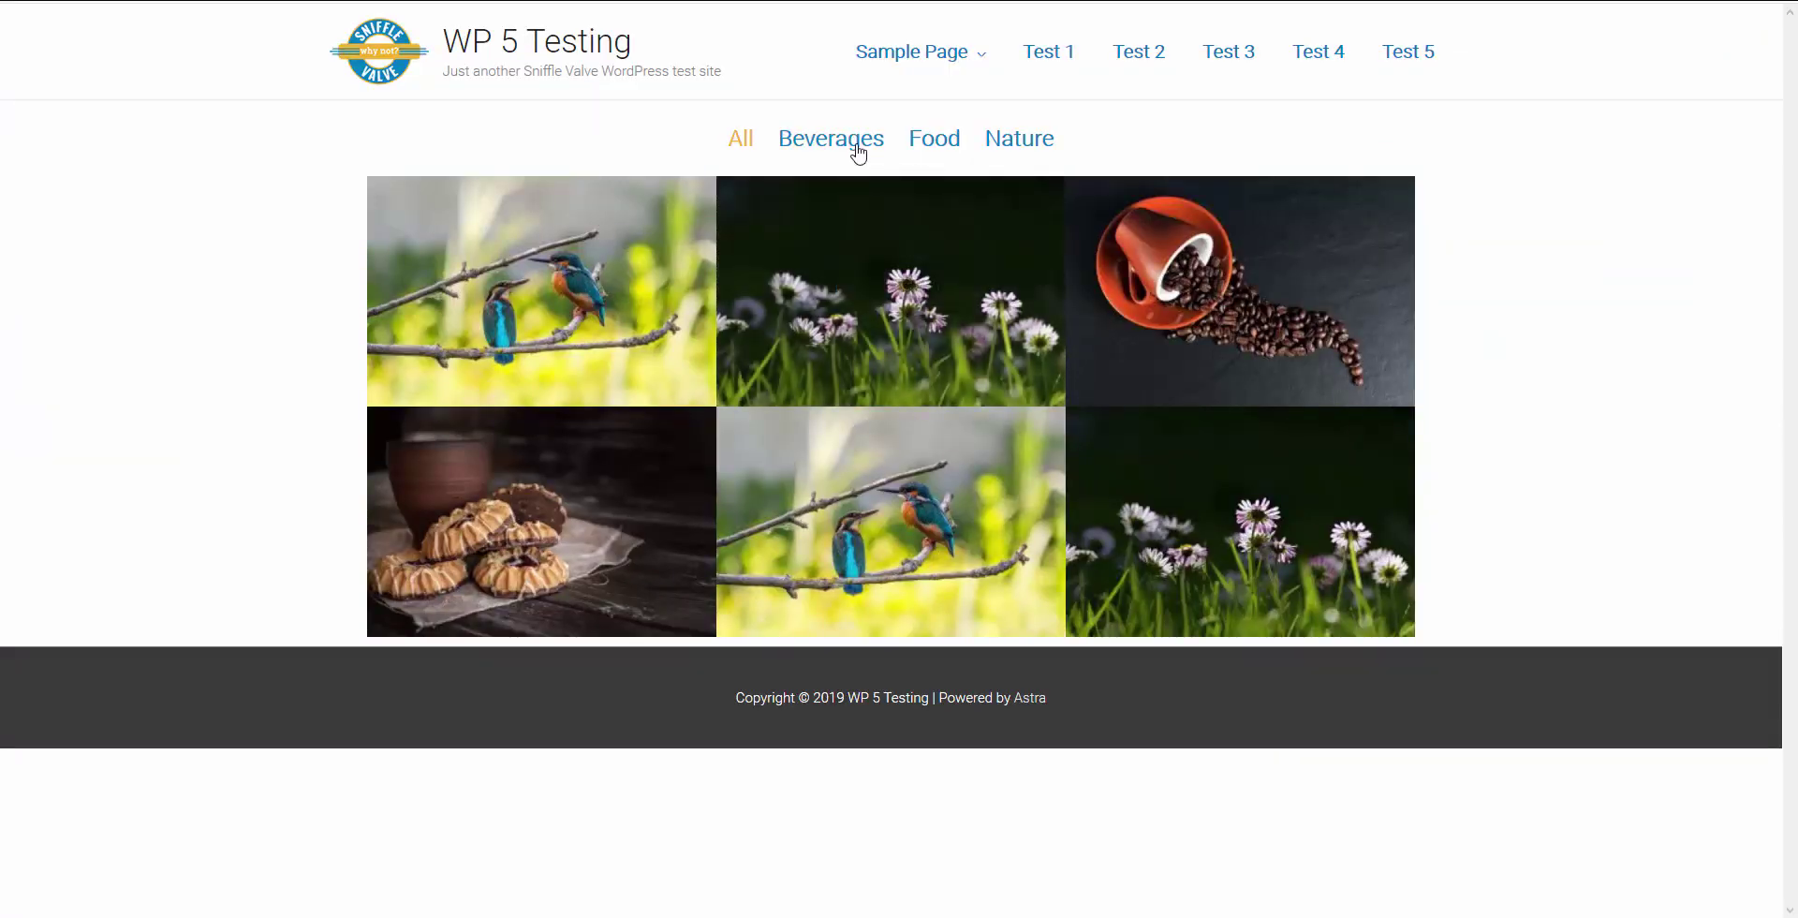
click(1027, 143)
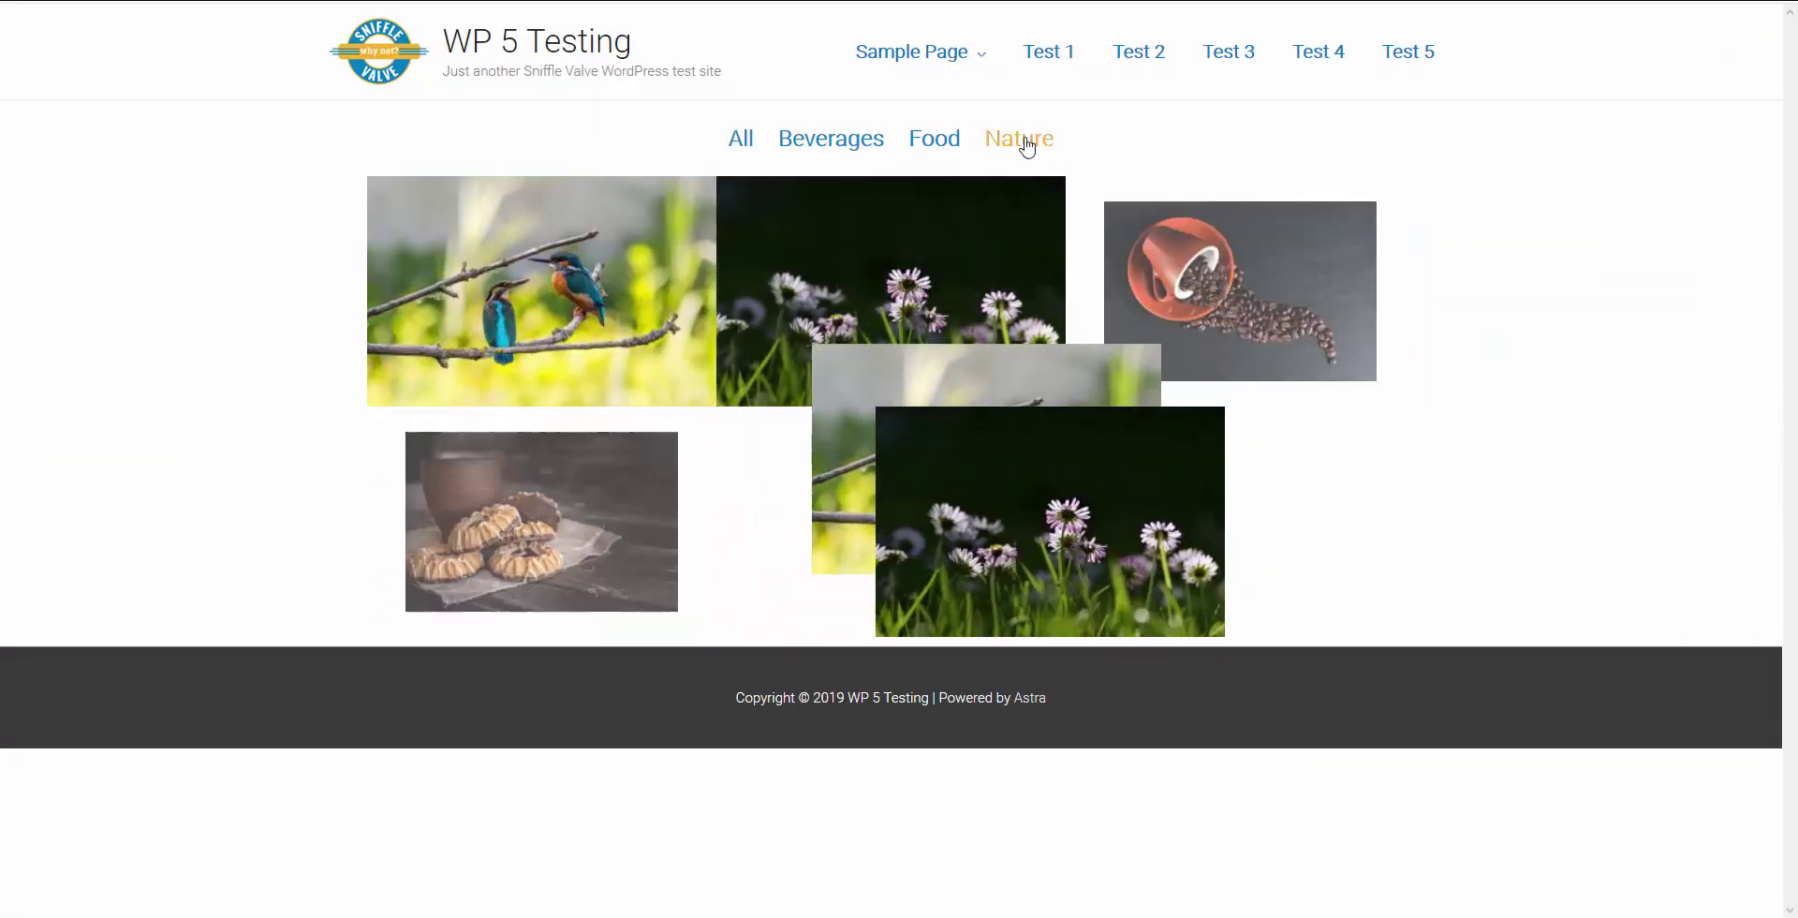
click(946, 143)
click(888, 144)
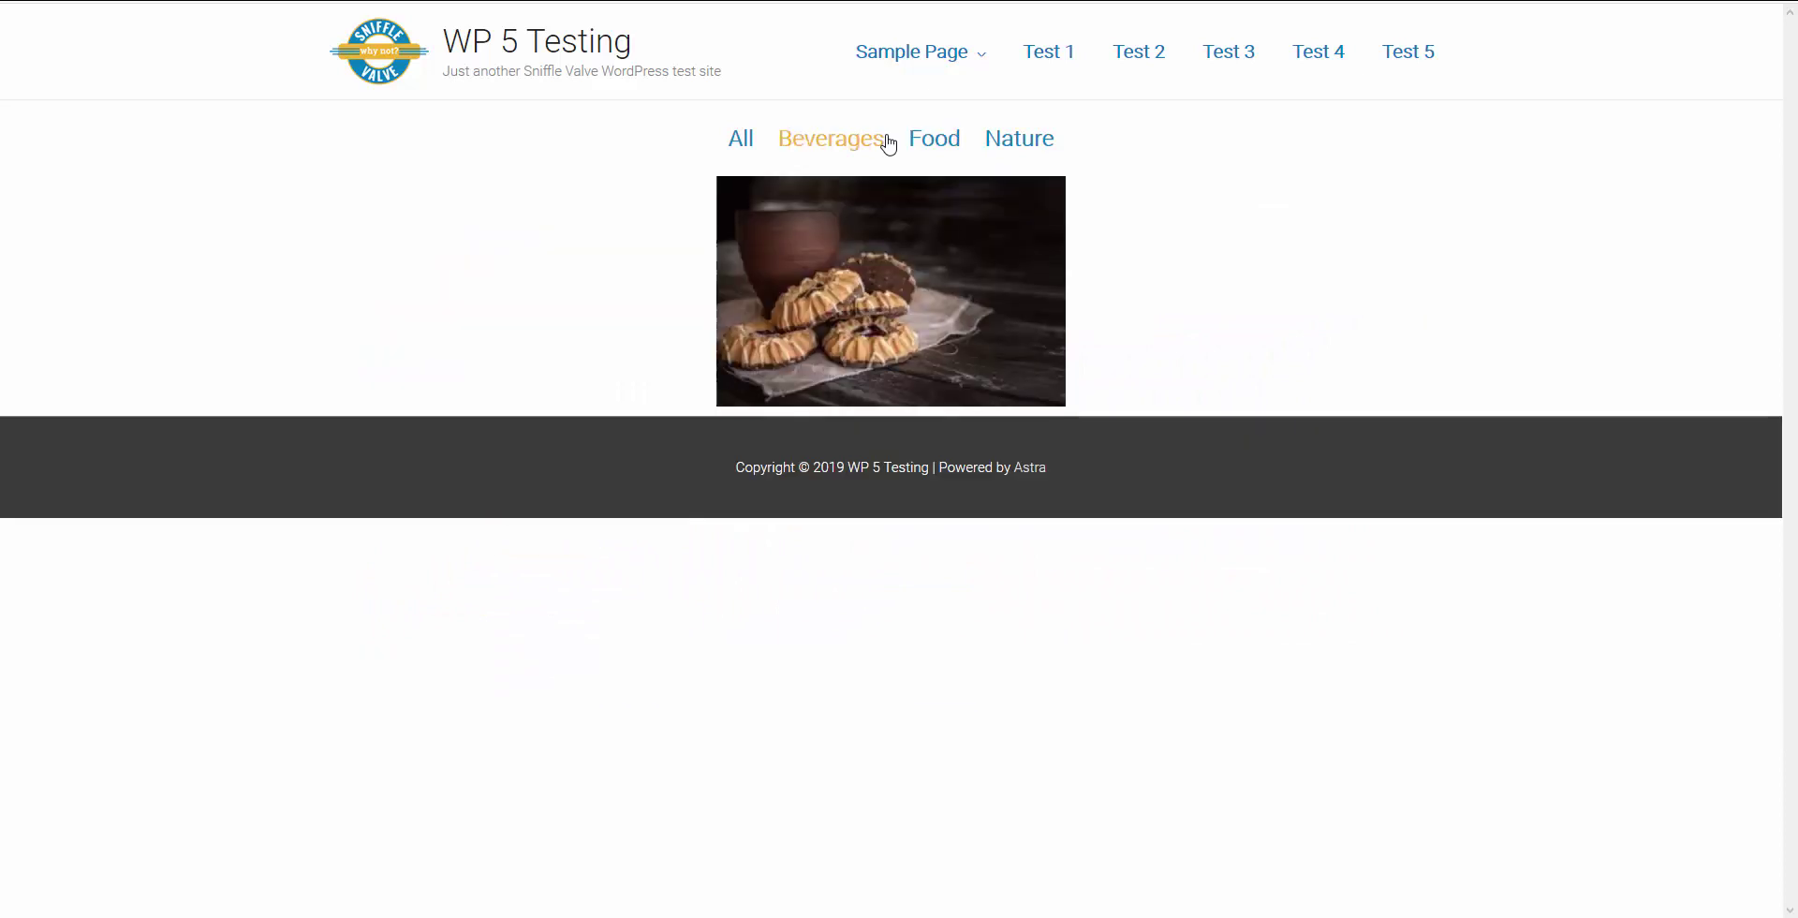
click(737, 139)
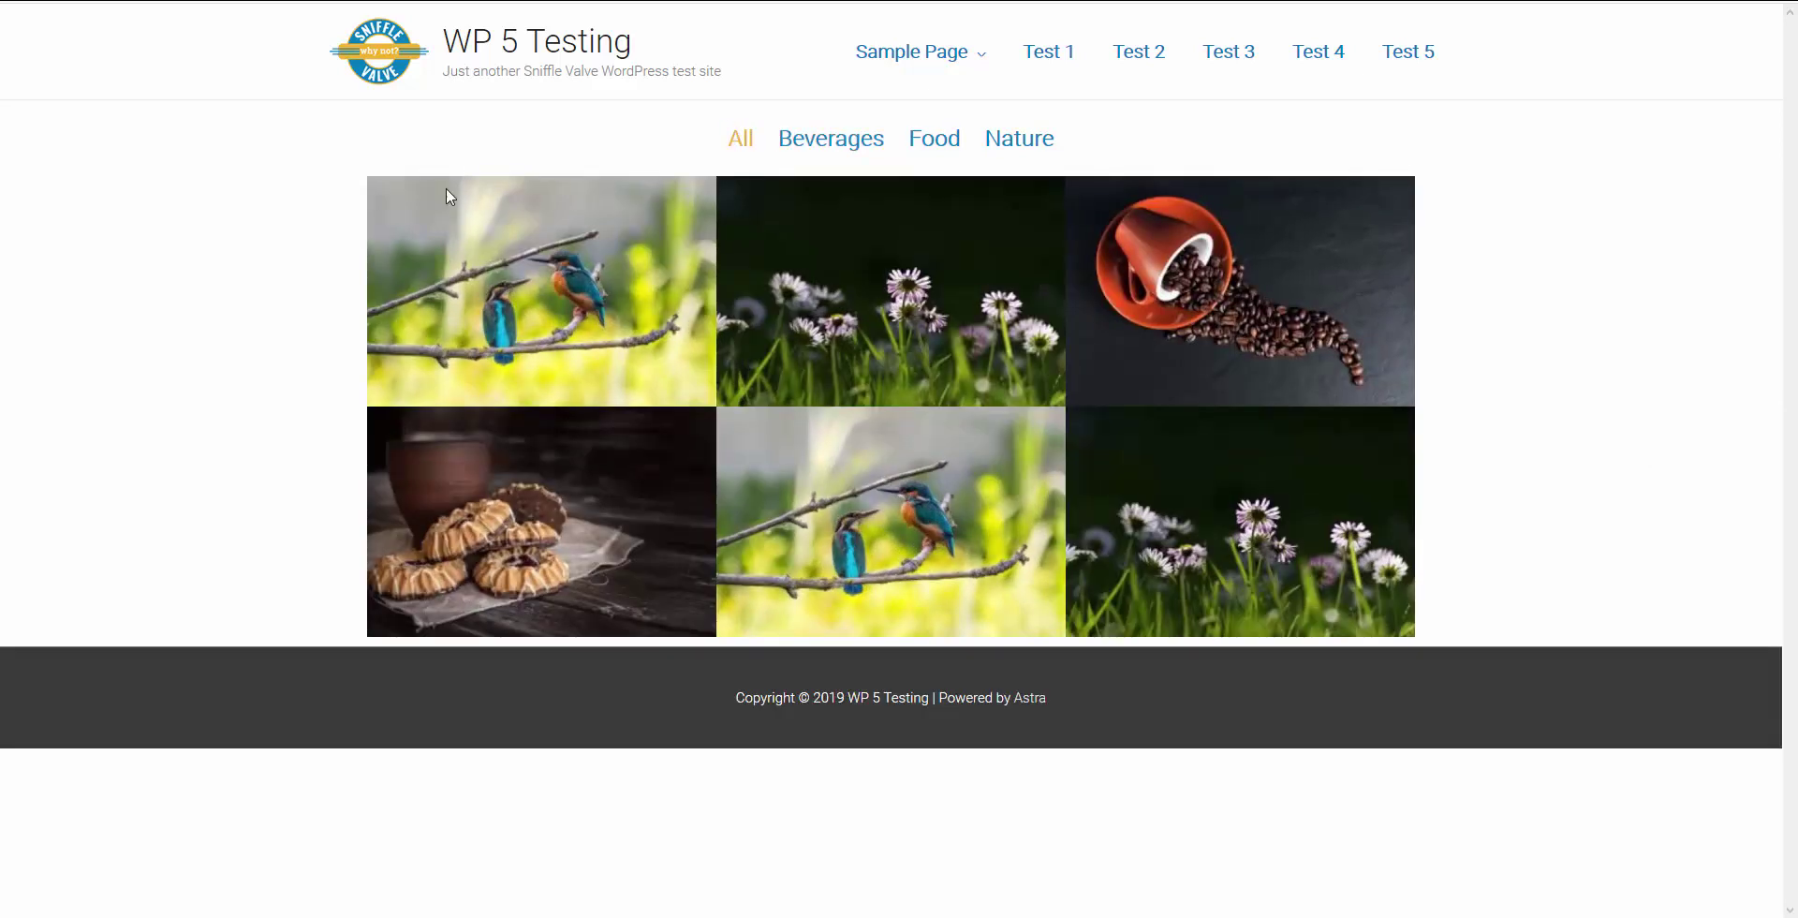
key(ctrl+p)
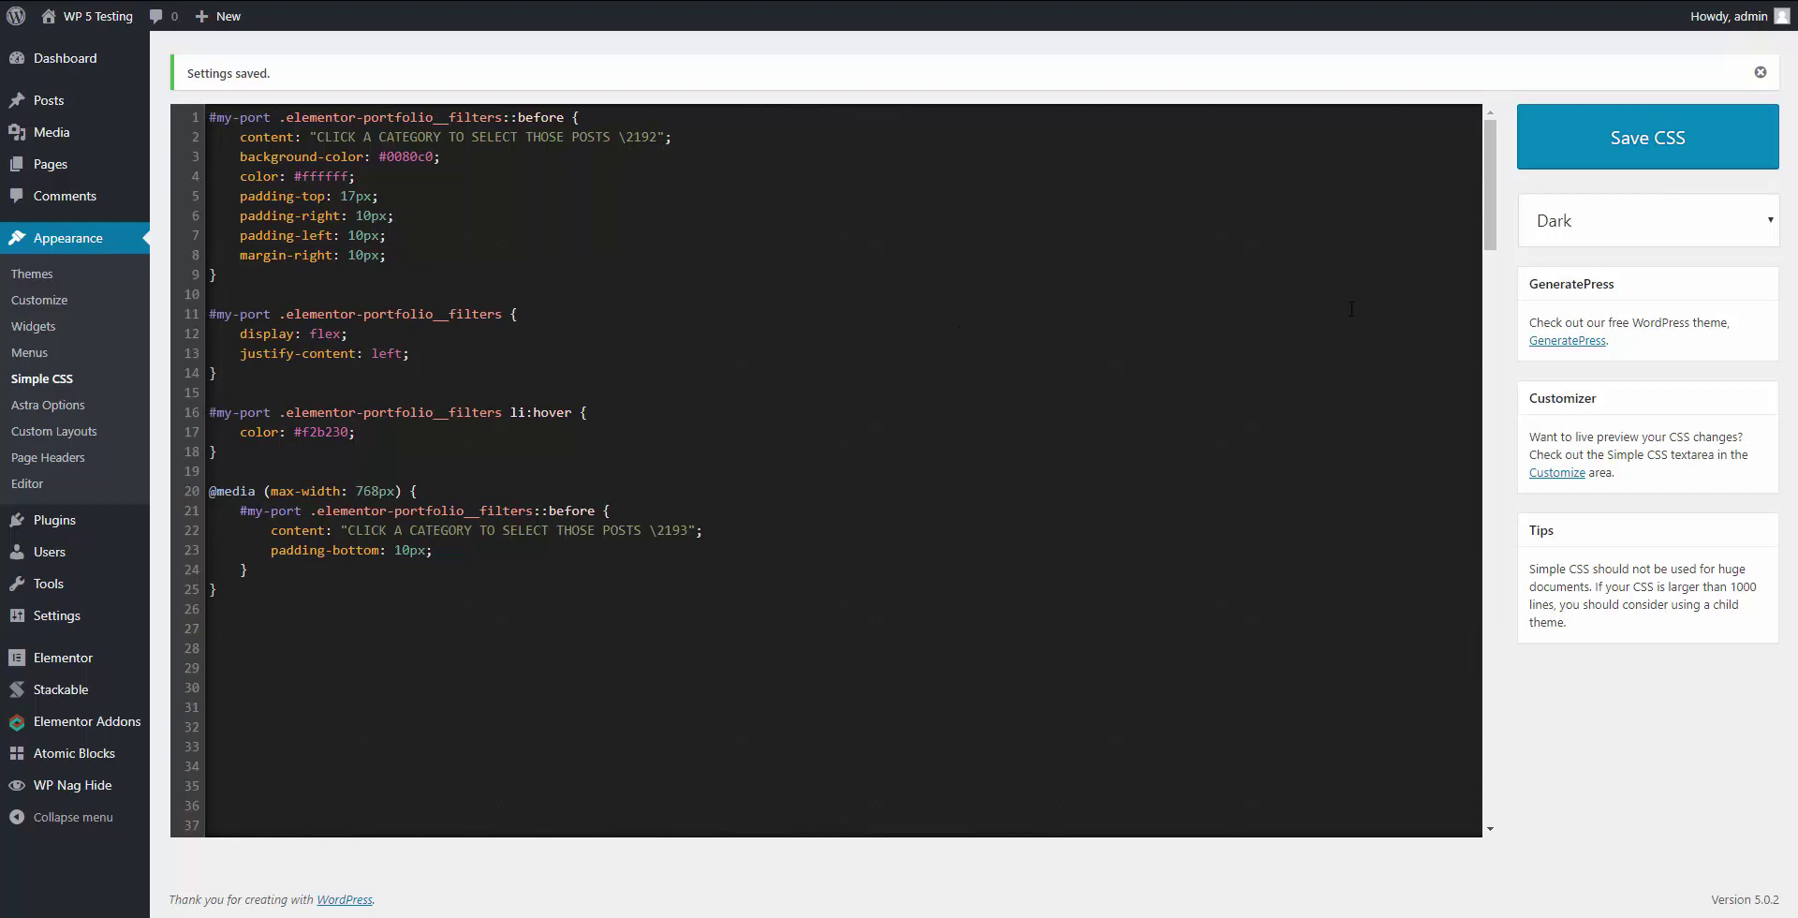
Step: Save the CSS and reload the live portfolio page to apply the new label
click(1586, 147)
key(ctrl+Tab)
right_click(115, 471)
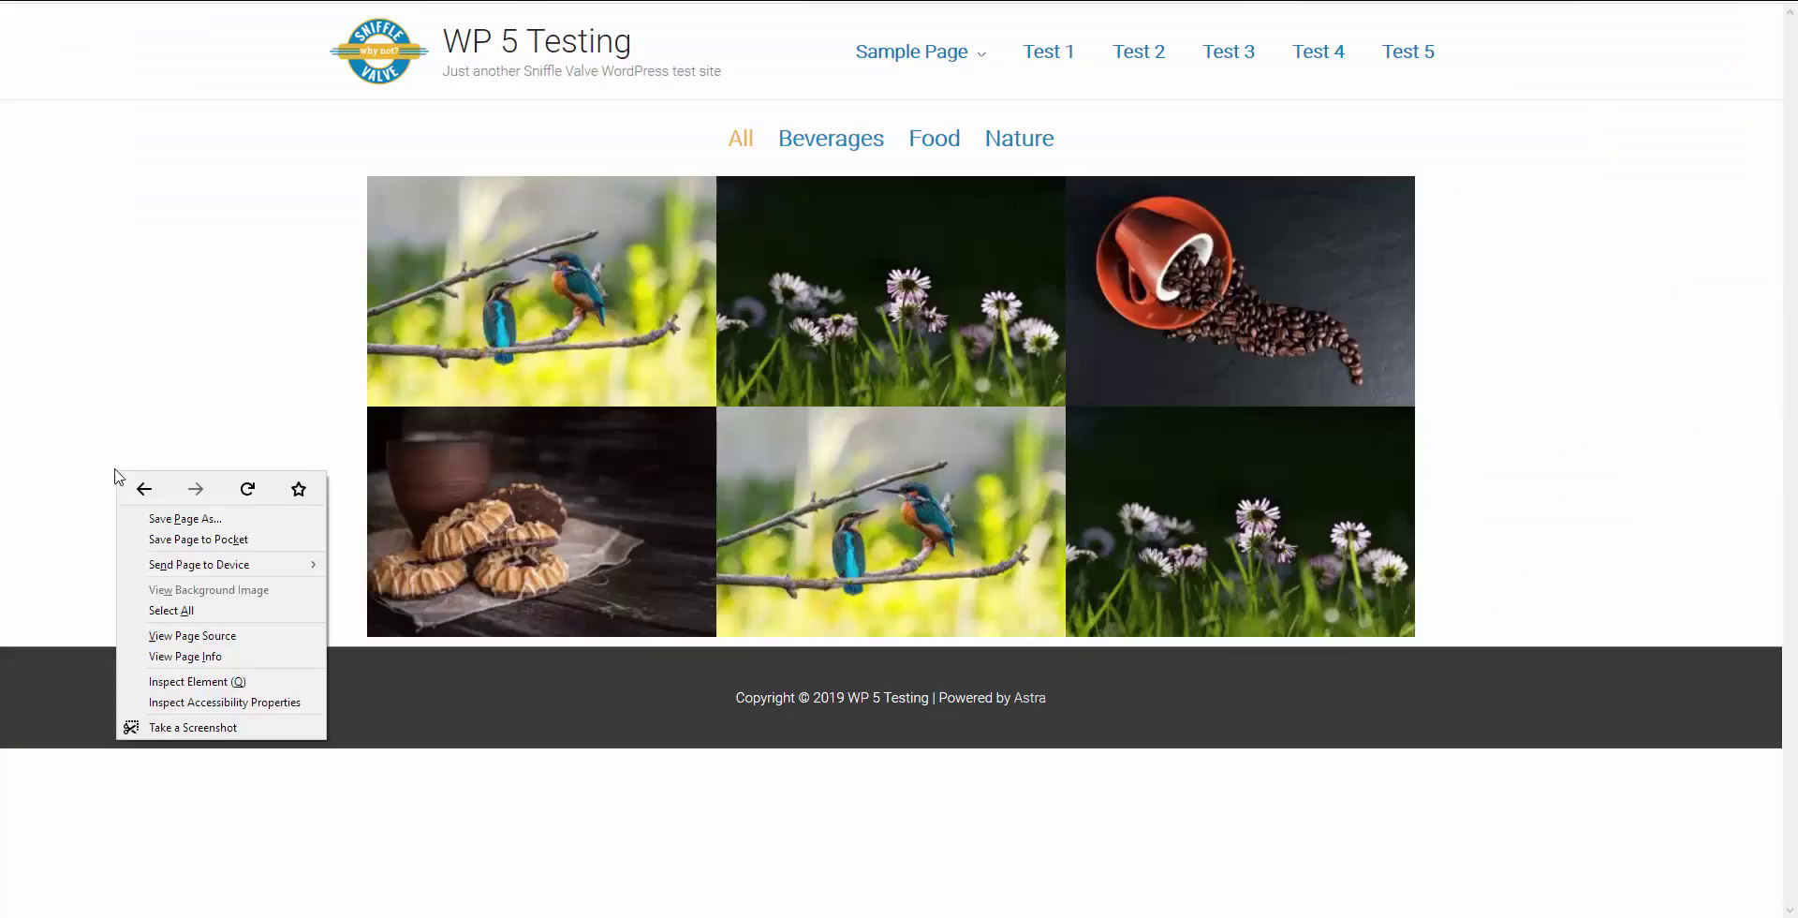
click(245, 490)
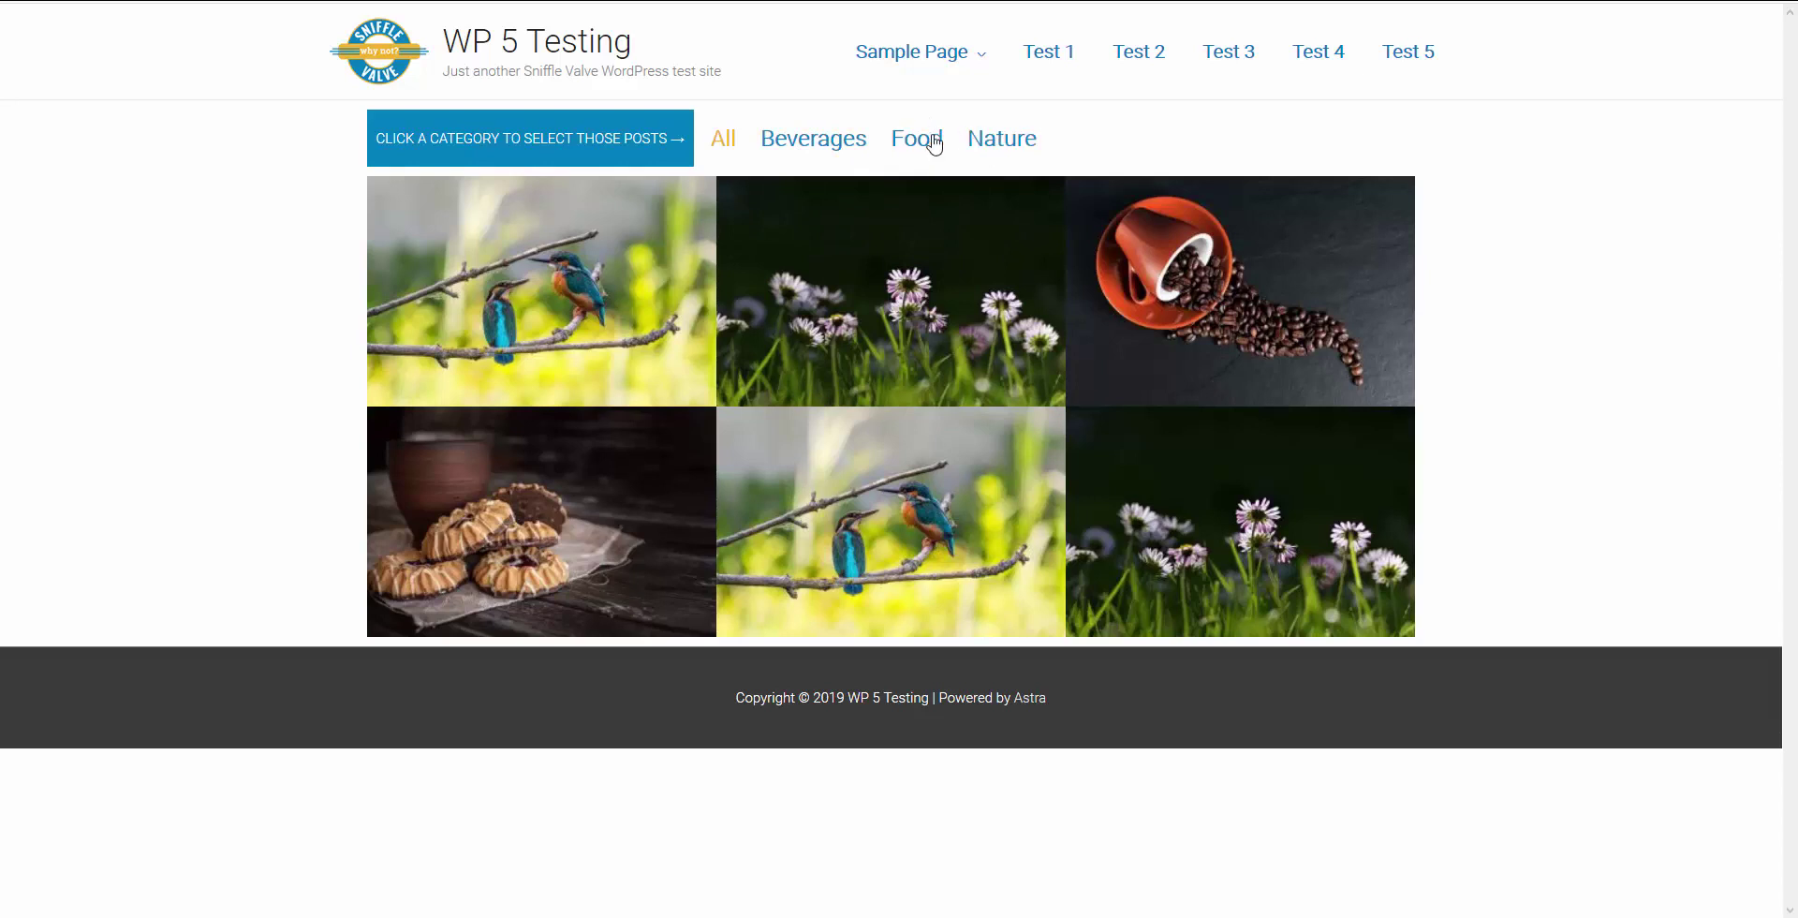
Step: Filter the gallery through Beverages, Food and then Nature
click(855, 145)
click(911, 148)
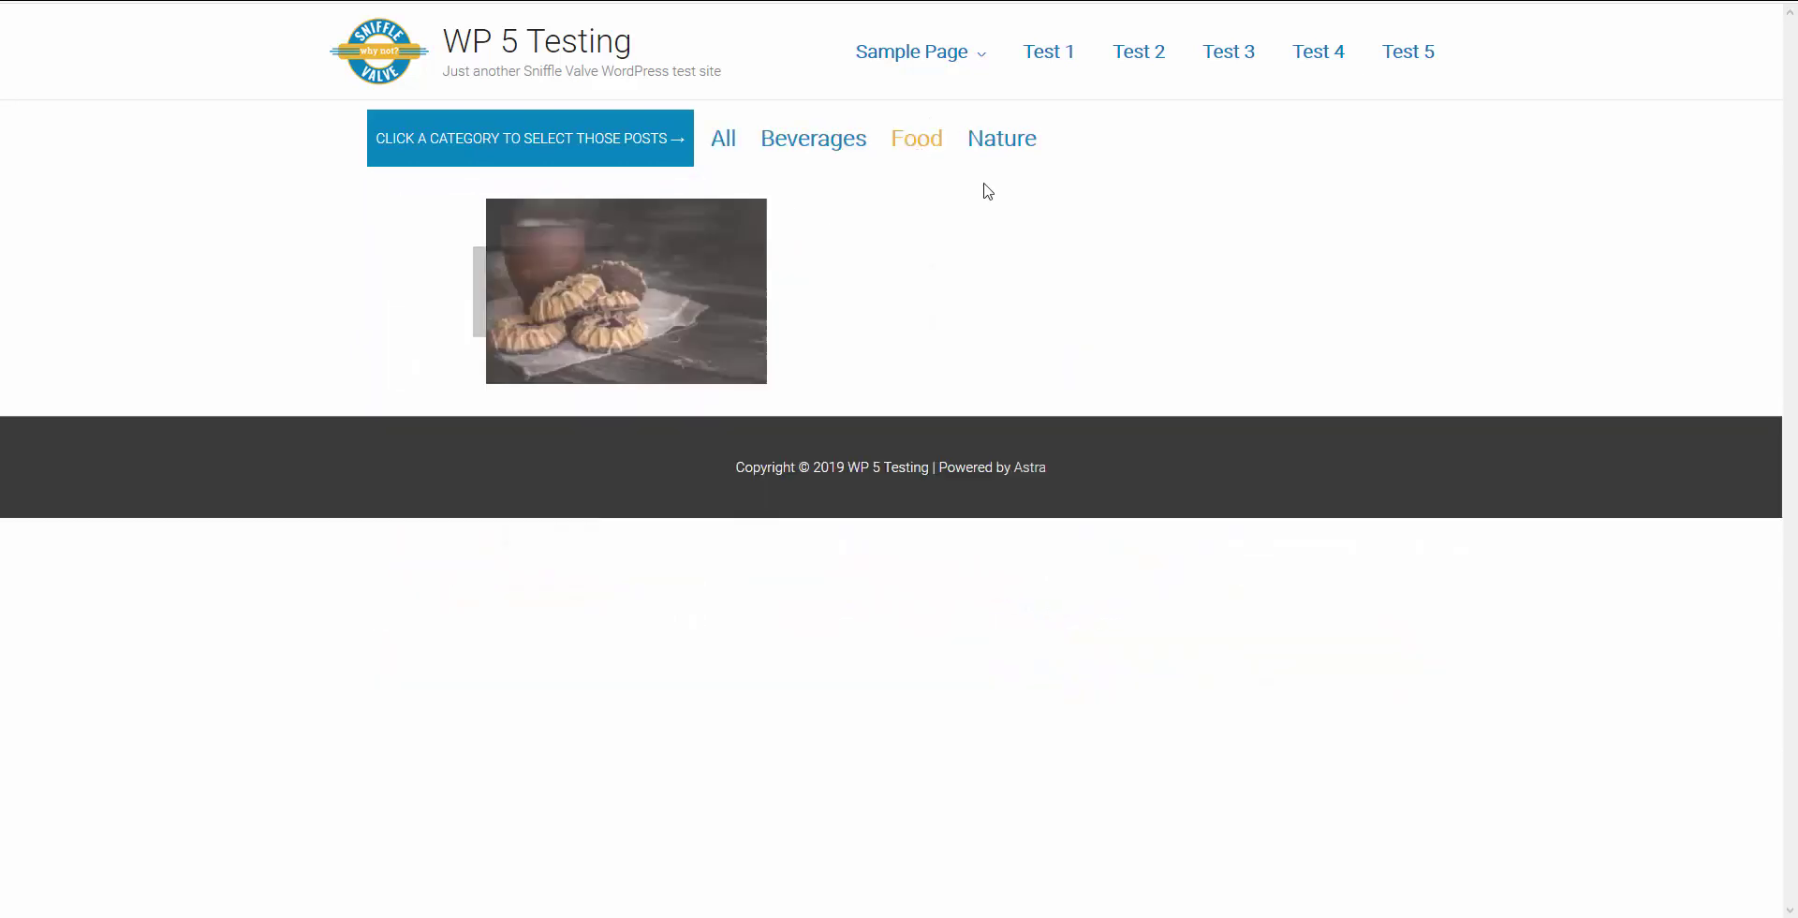
click(1000, 150)
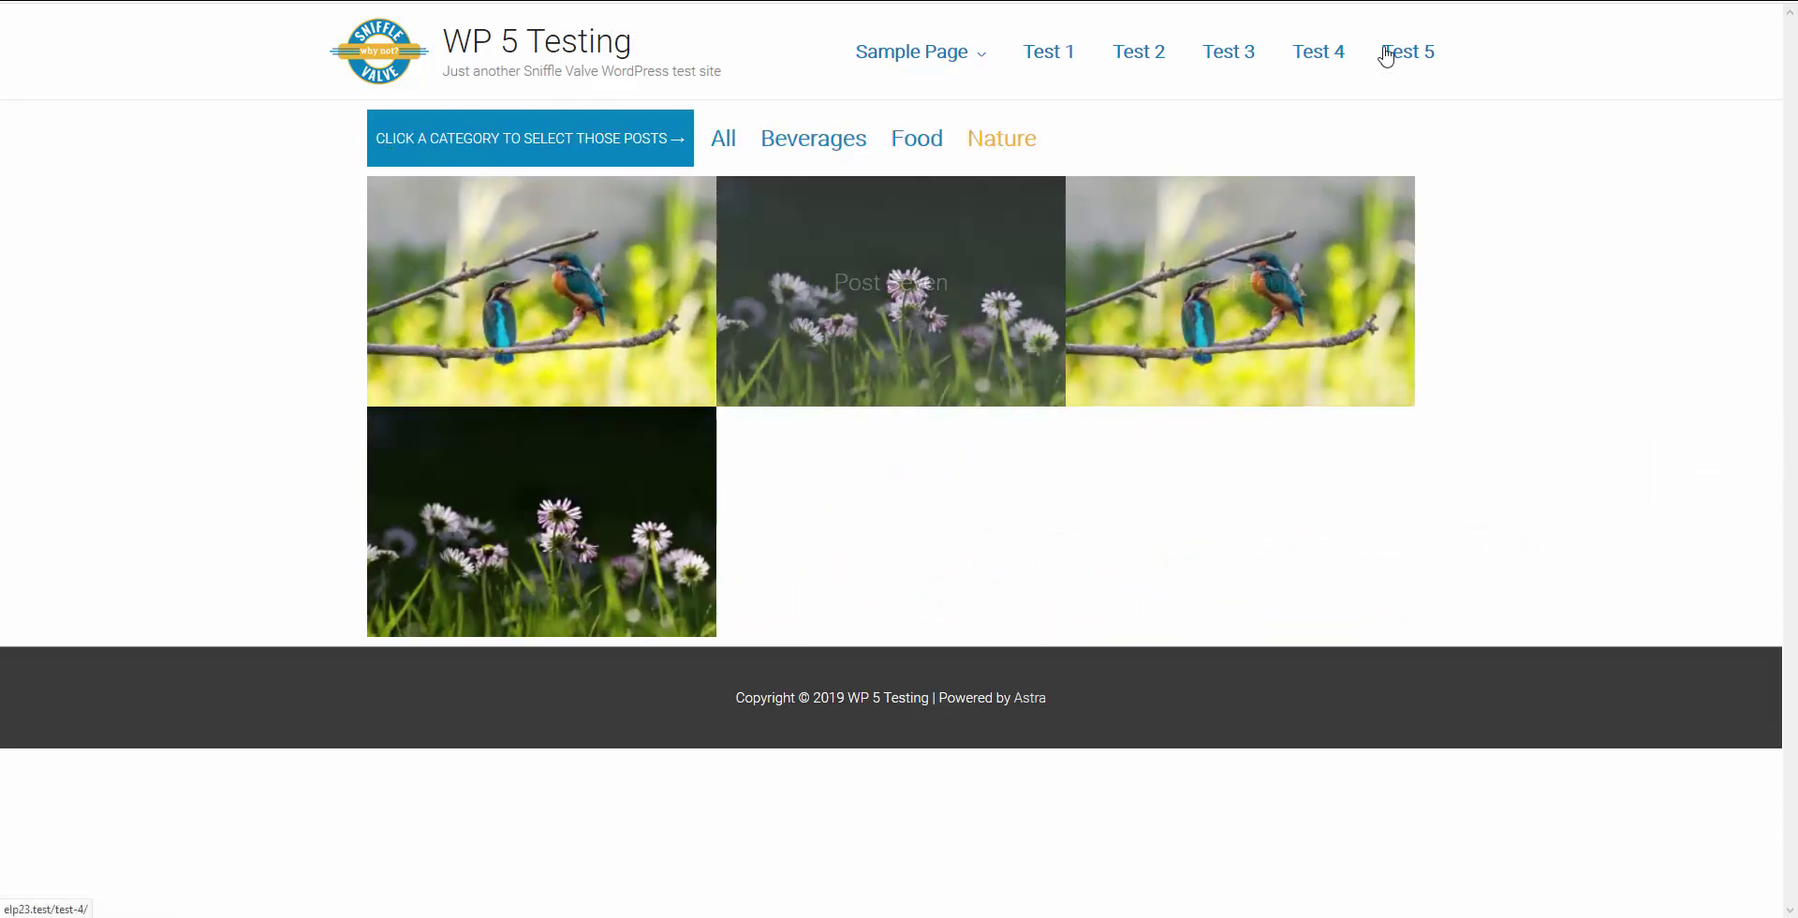
Step: Resize the site window narrow, then wide, then maximized to check the label arrow's direction
key(alt+Tab)
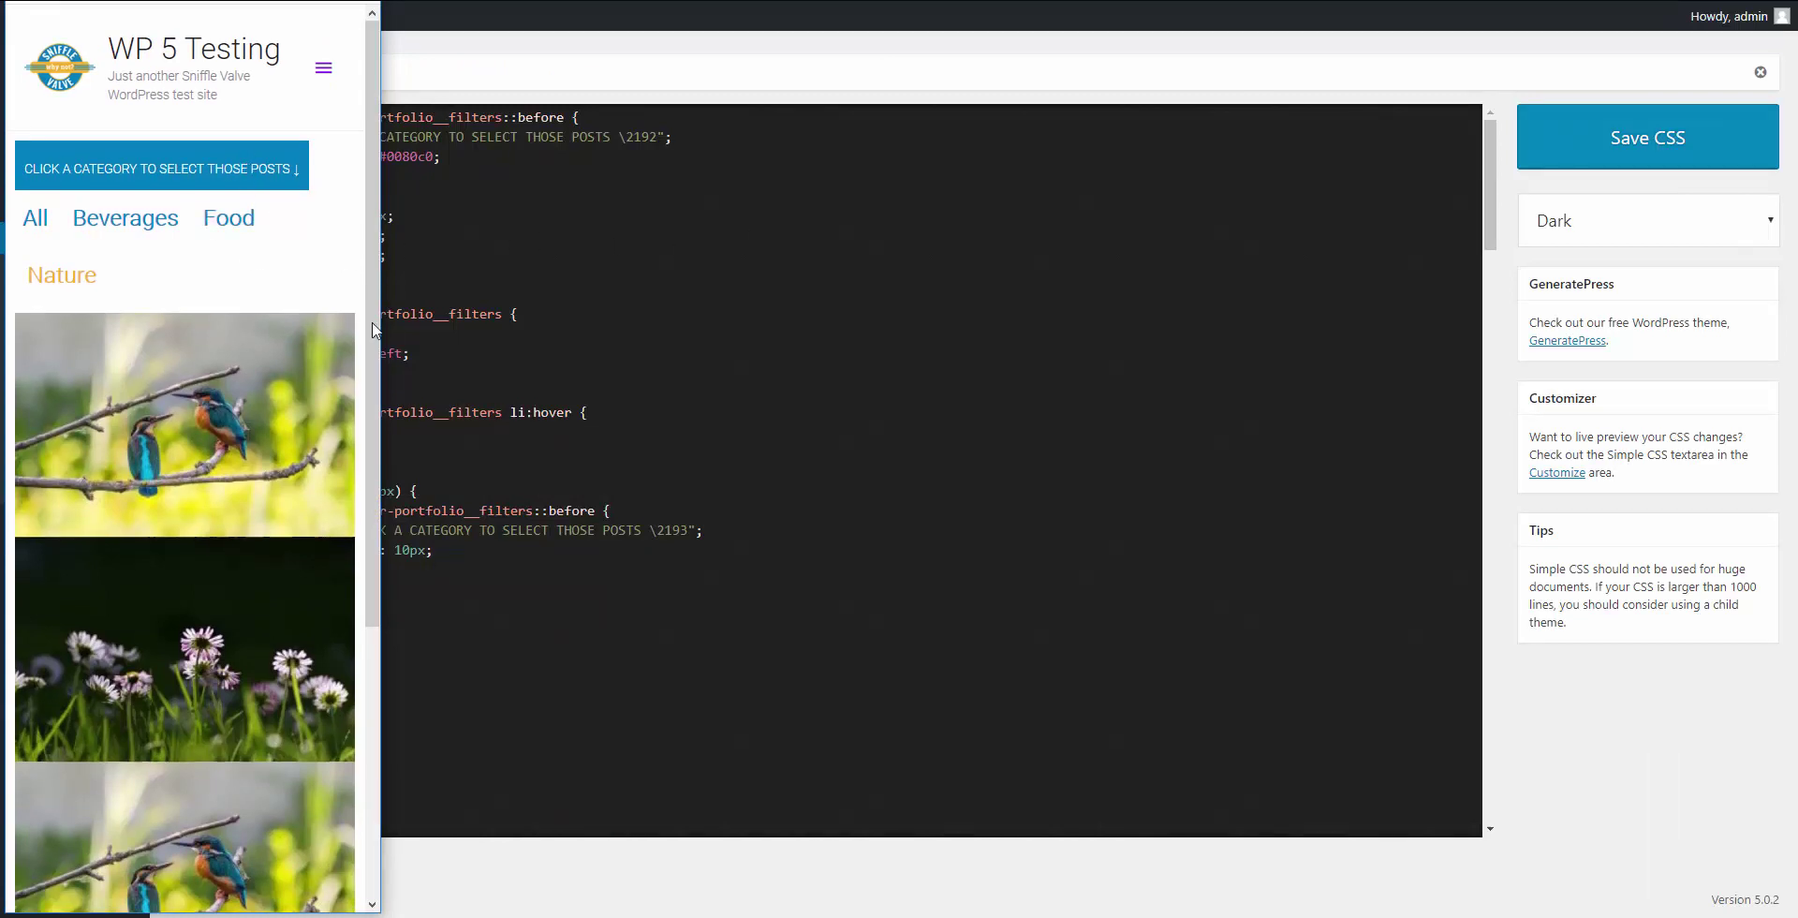
drag(380, 337, 766, 430)
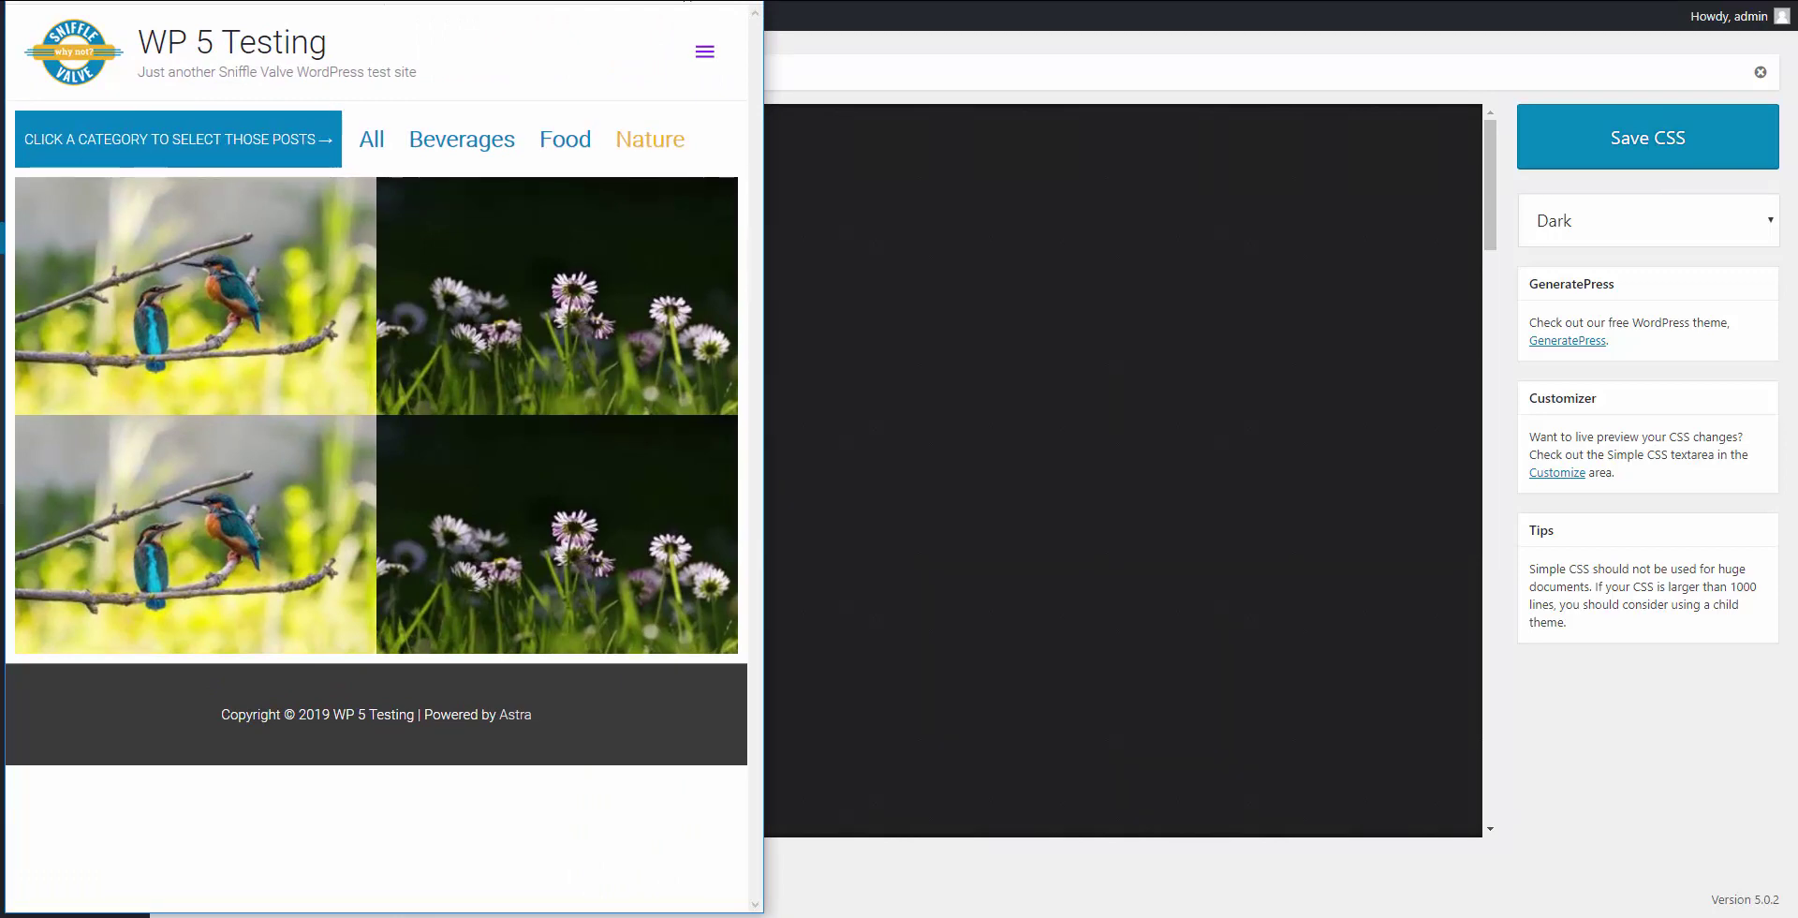
double_click(687, 3)
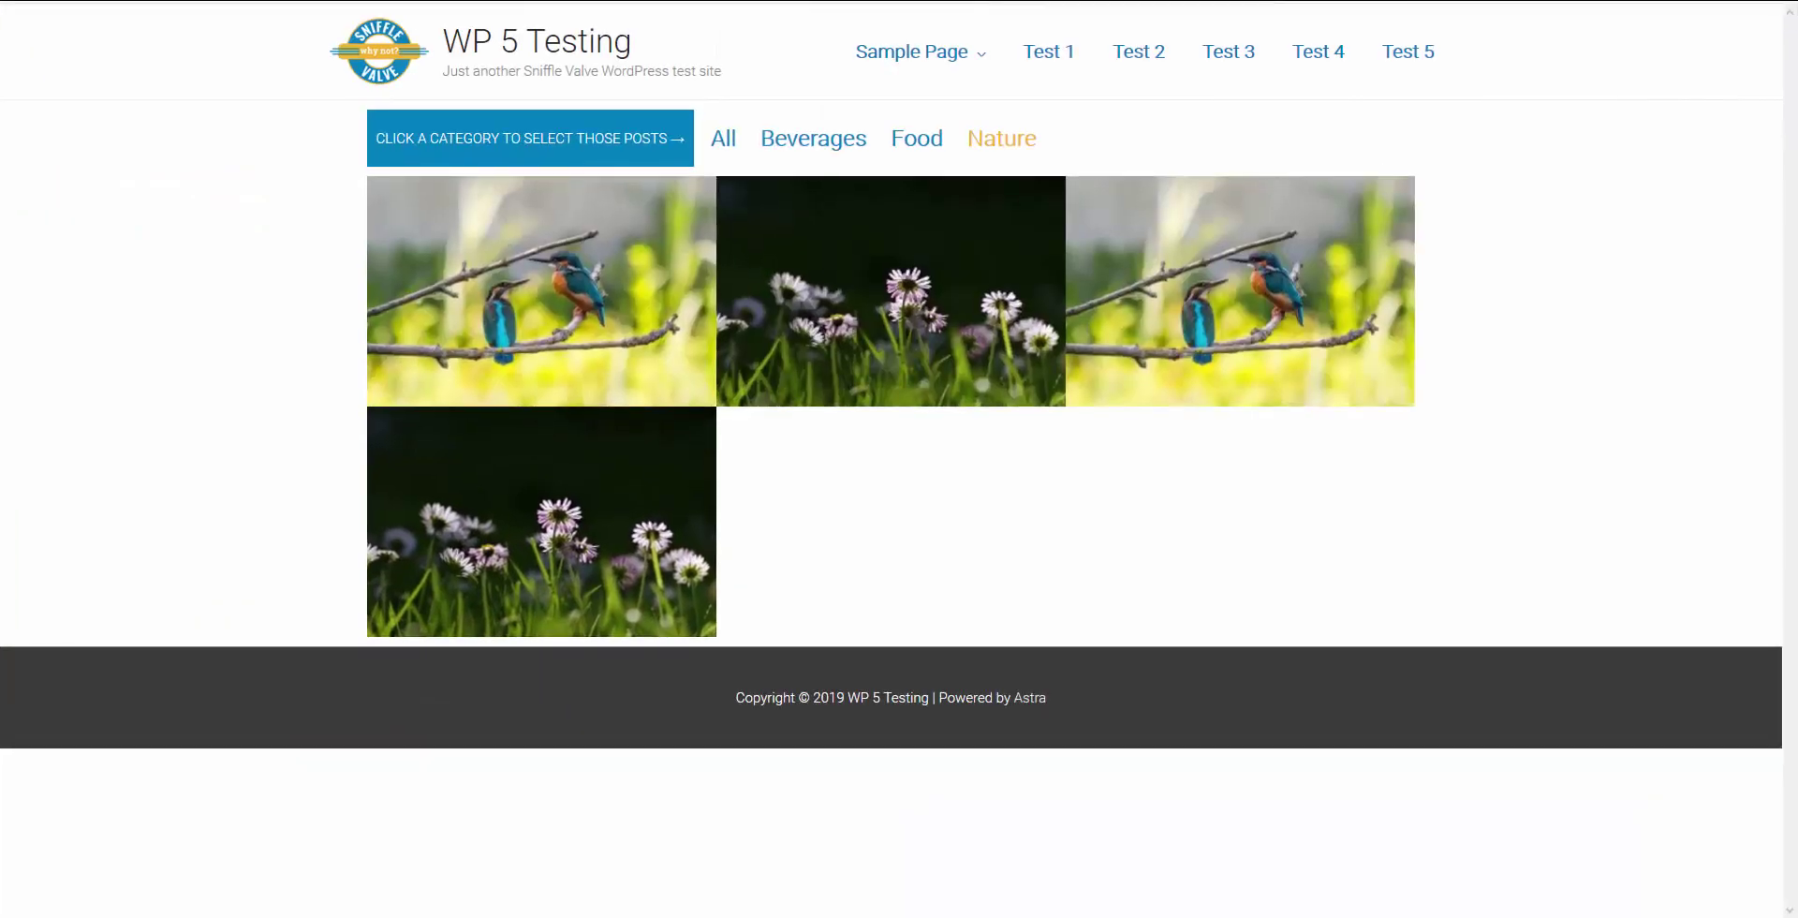
key(alt+Tab)
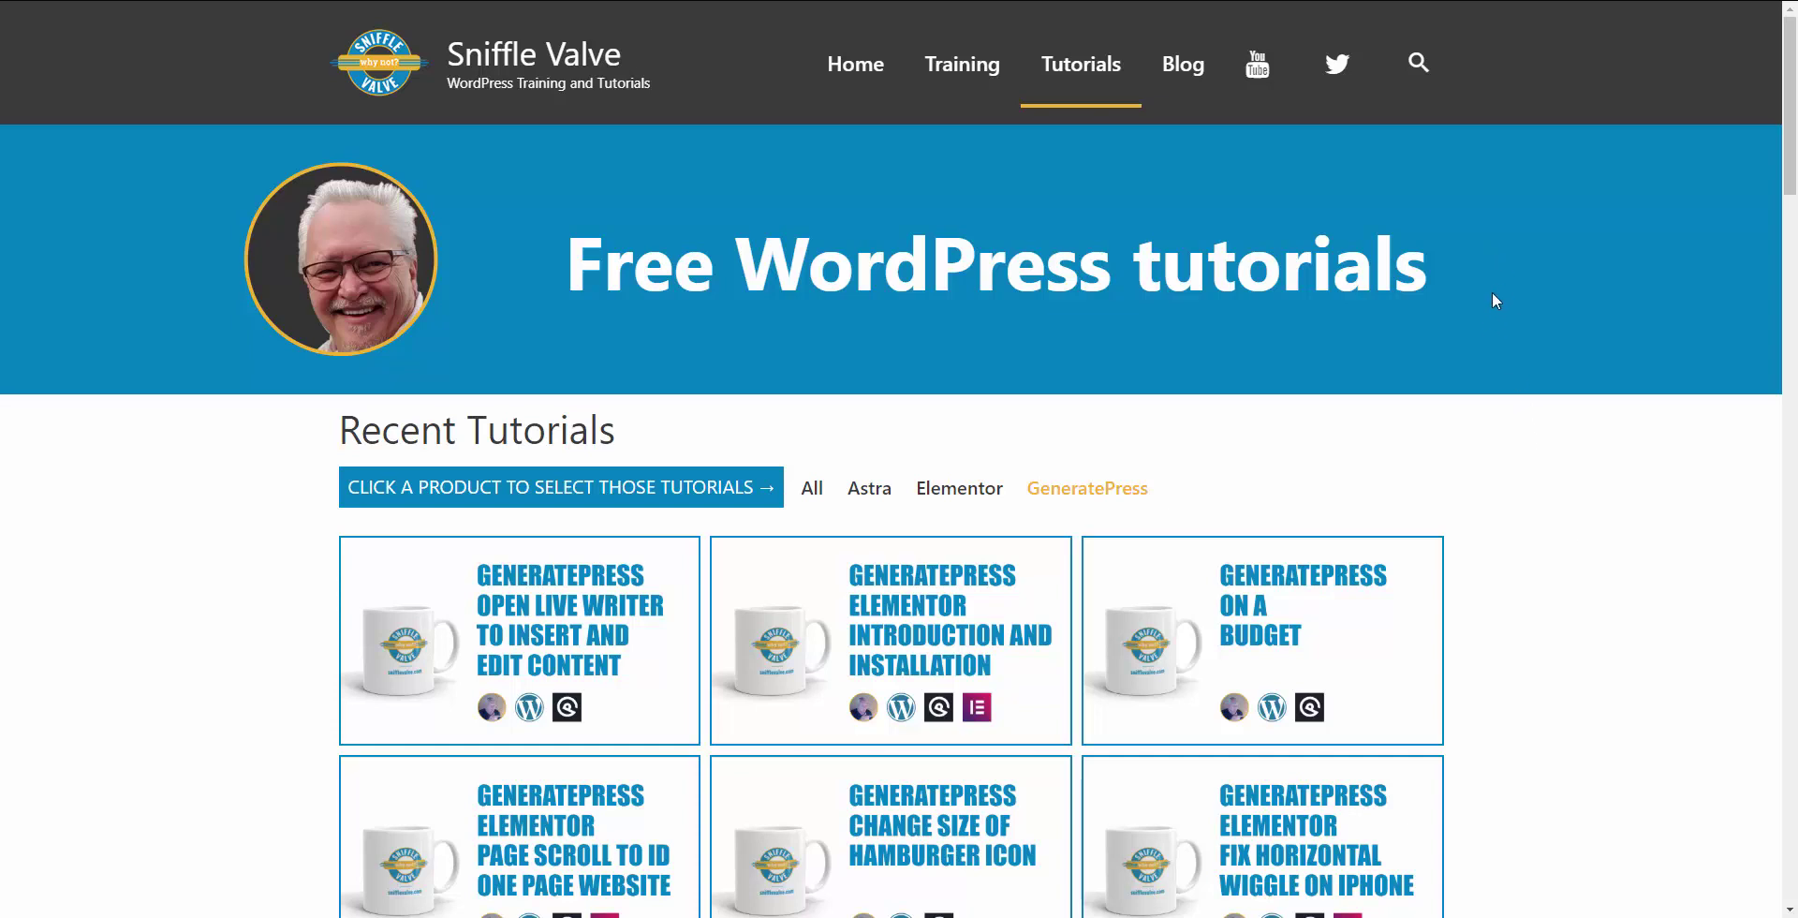
scroll(1475, 242, down, 2)
scroll(1475, 242, up, 2)
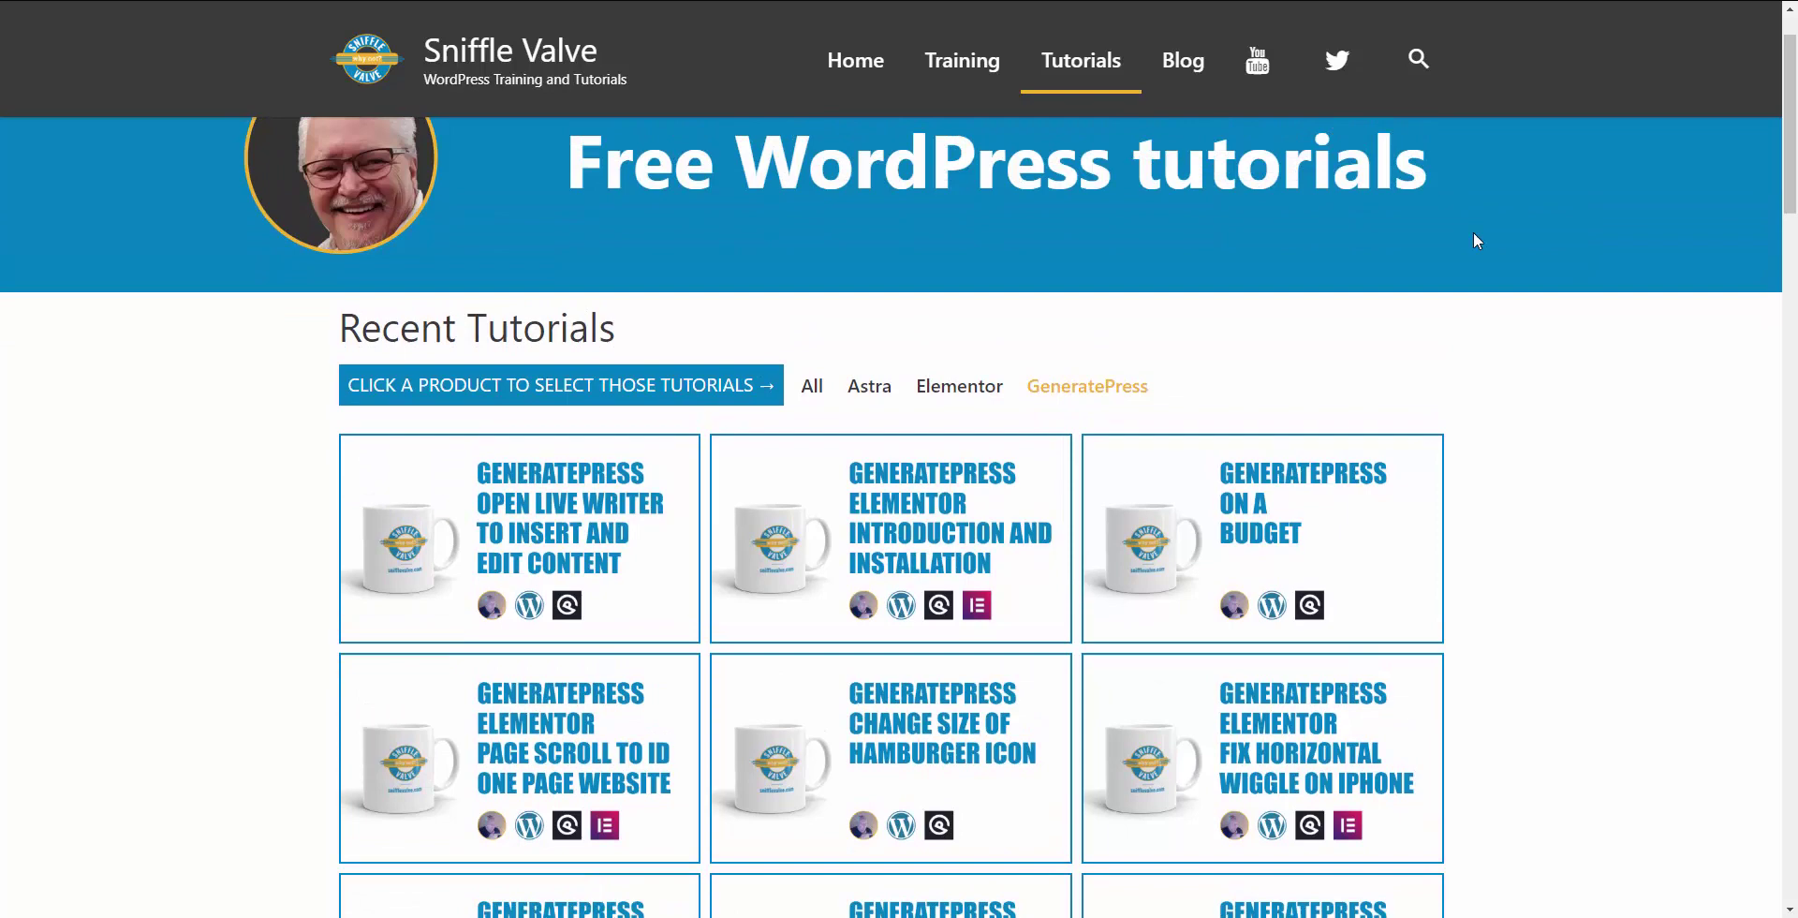